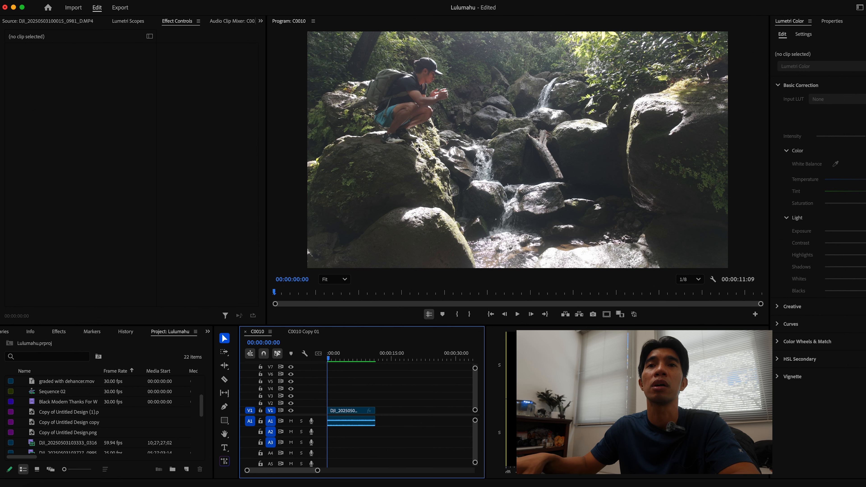
Create a new 3840 x 2160, 25 fps adjustment layer in the project
click(344, 421)
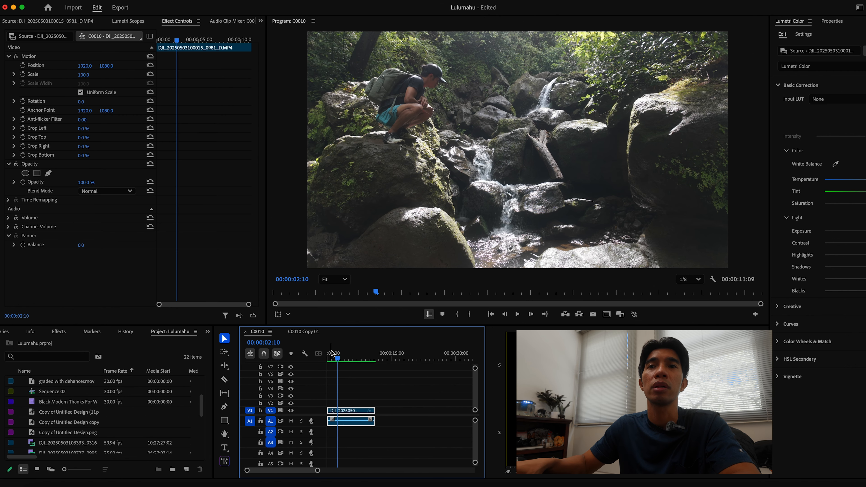
scroll(134, 448, down, 5)
right_click(133, 445)
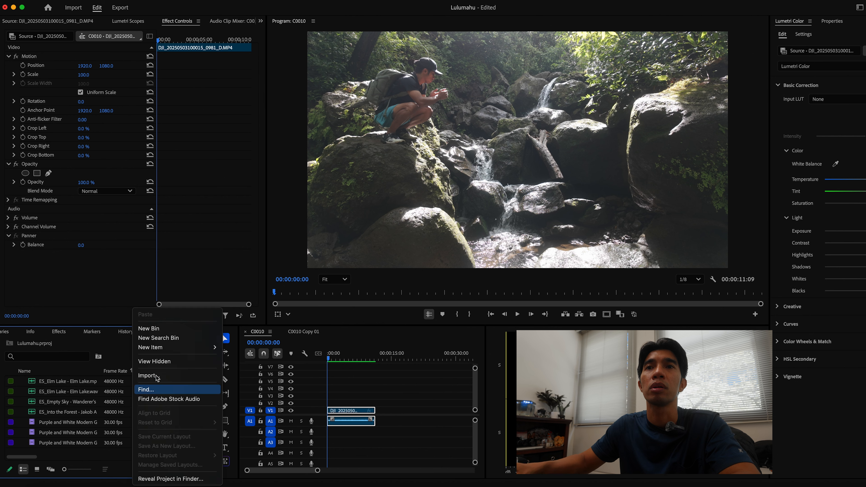
mouse_move(166, 348)
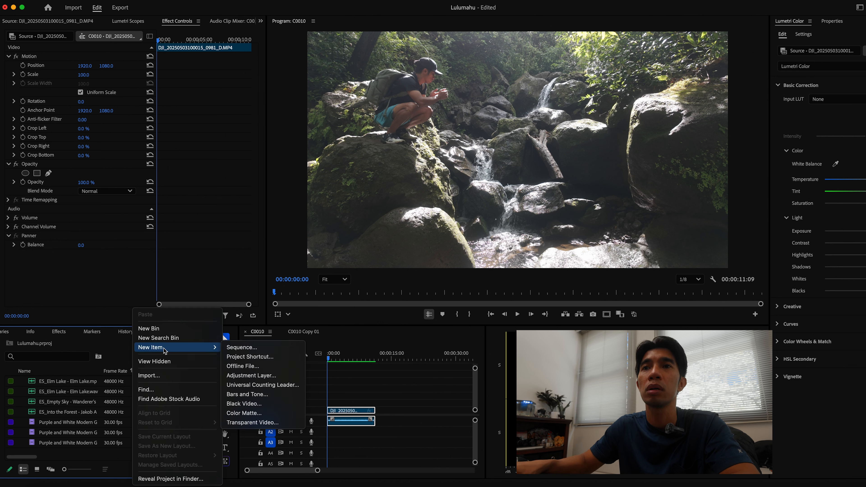
click(246, 376)
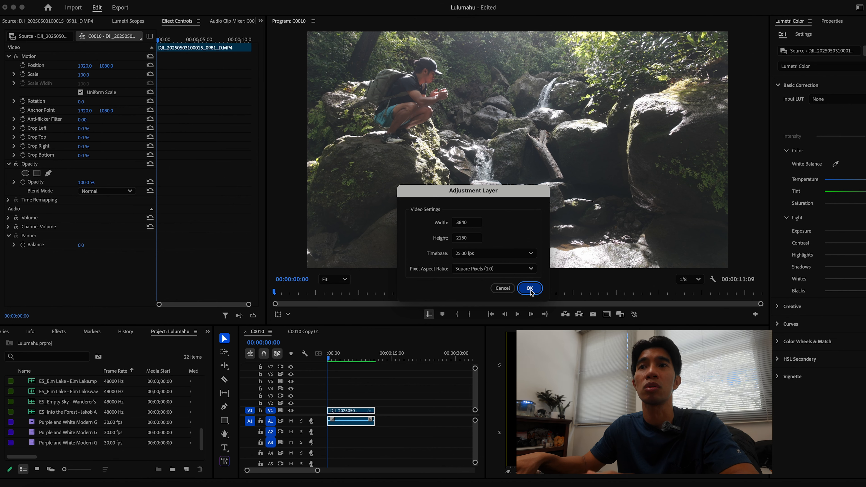
click(530, 288)
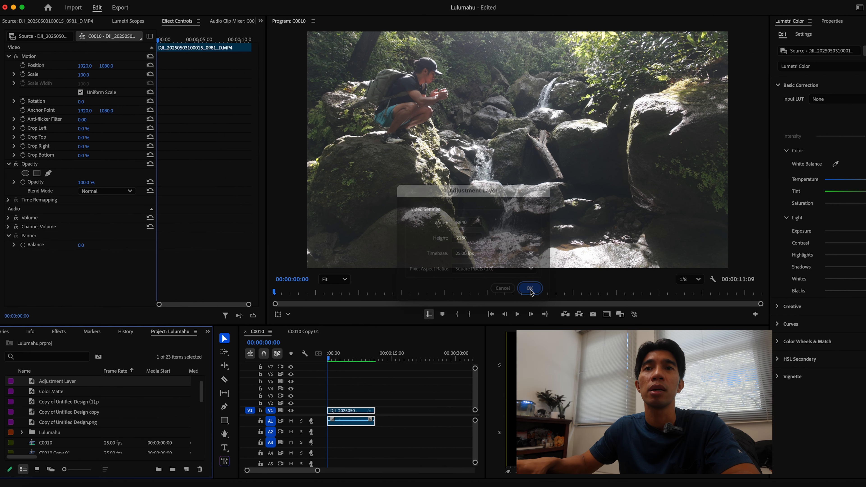
Place the adjustment layer on the track above the video clip and move the playhead to about 5 seconds
drag(32, 383, 374, 403)
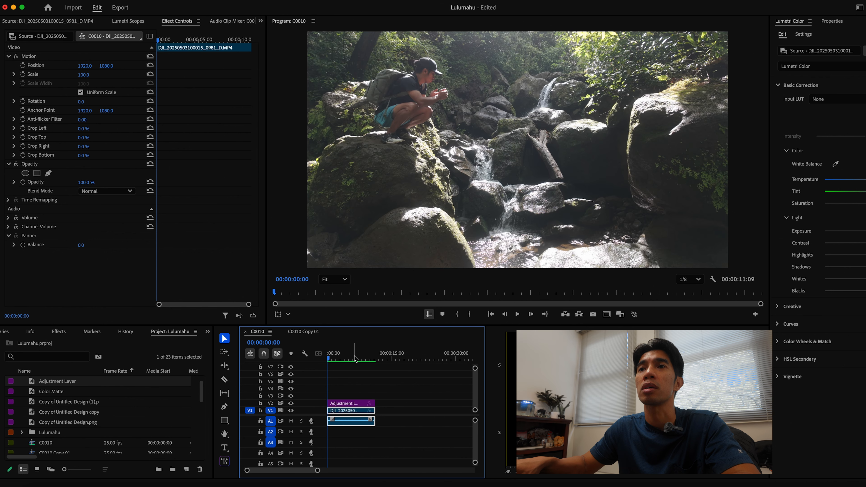
click(353, 358)
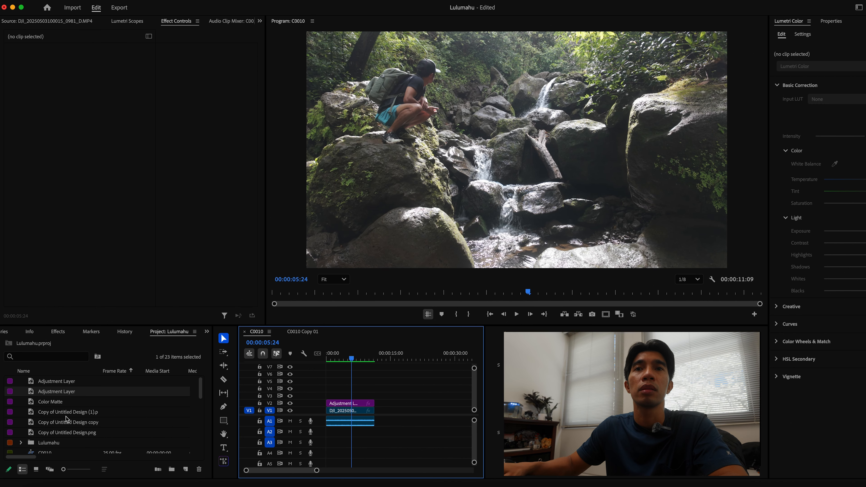
scroll(66, 419, down, 3)
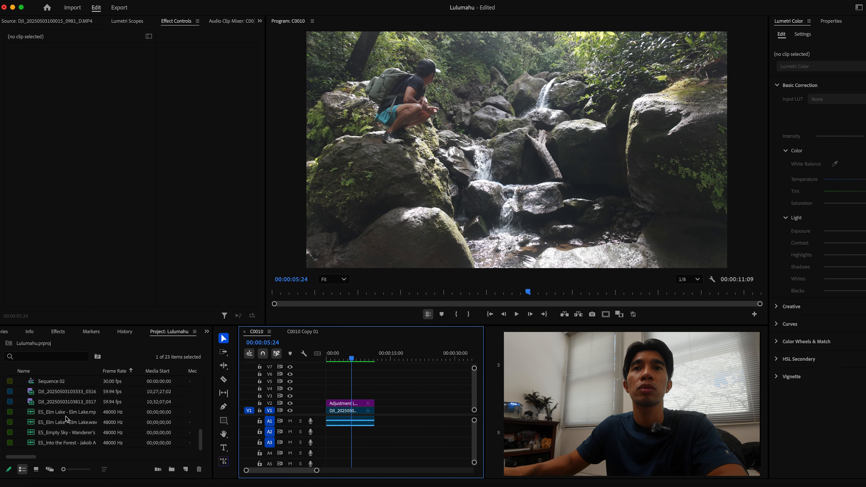
scroll(66, 420, up, 3)
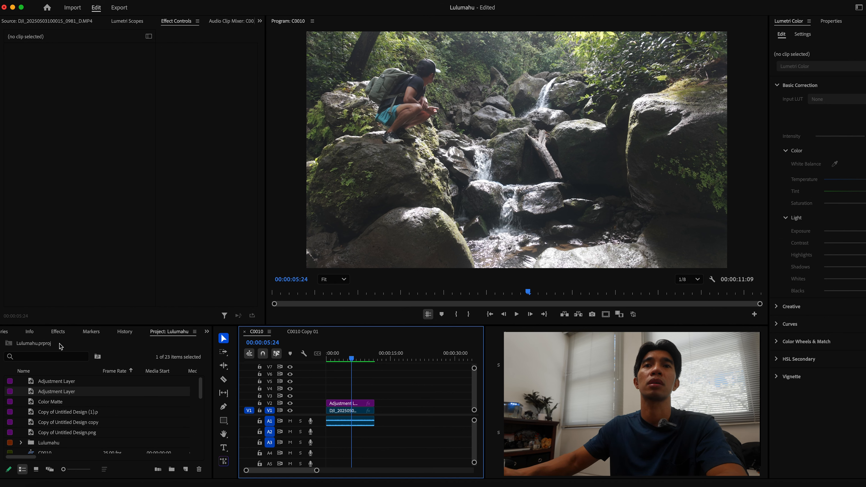
Search the effects for "deha" and apply Dehancer Pro v7.3.1 to the adjustment layer
click(57, 331)
click(40, 347)
text(dehace)
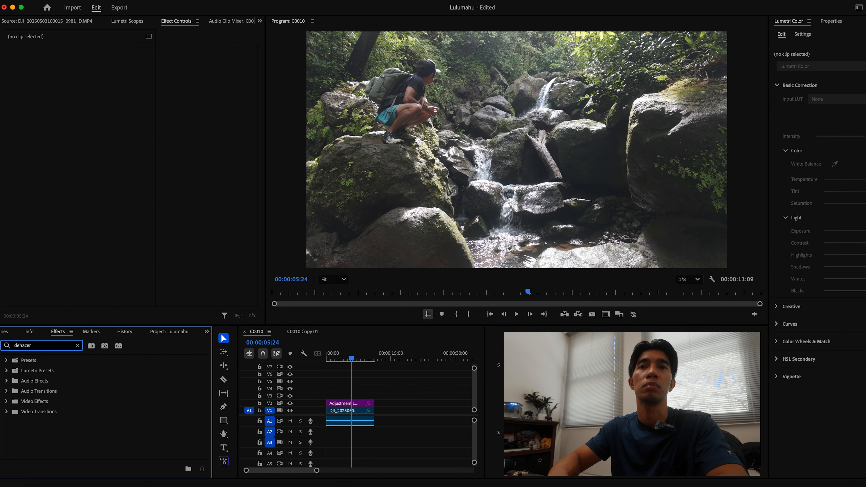
text(r)
key(BackSpace)
key(BackSpace)
key(BackSpace)
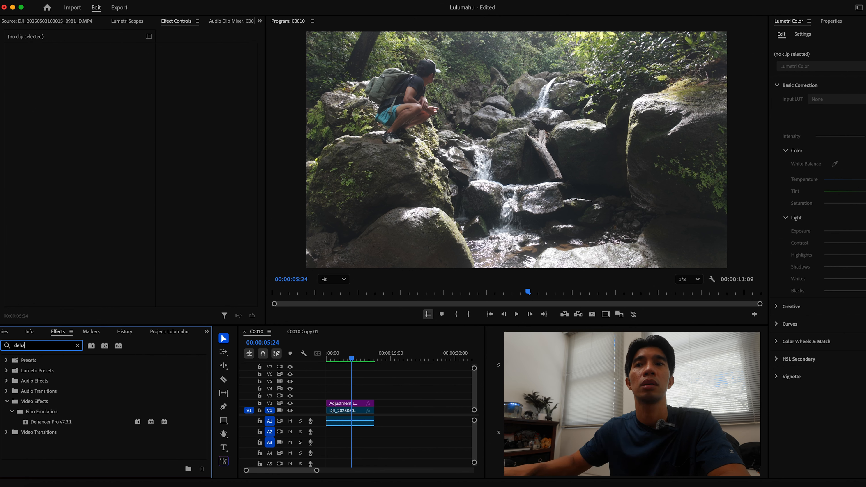
click(49, 424)
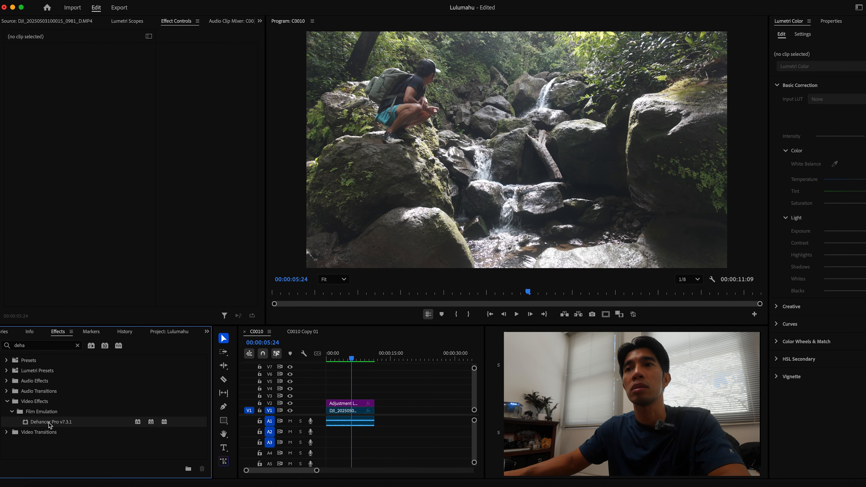
drag(49, 423, 350, 406)
scroll(264, 202, down, 5)
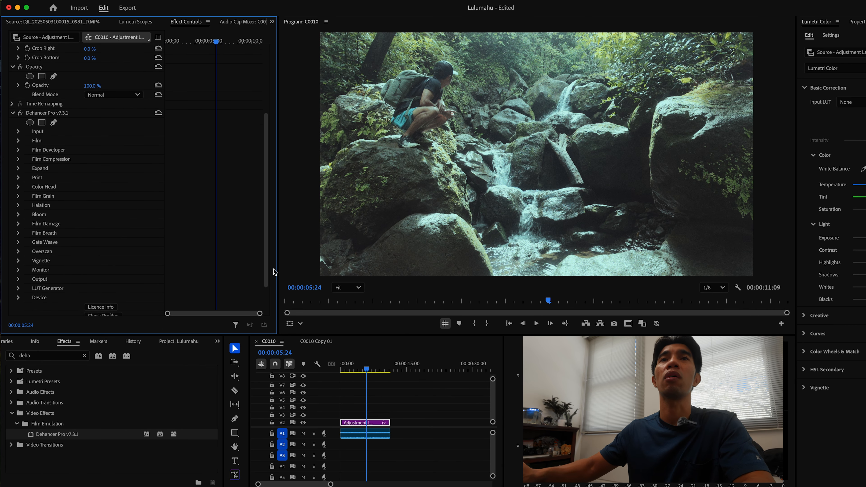
drag(273, 269, 273, 271)
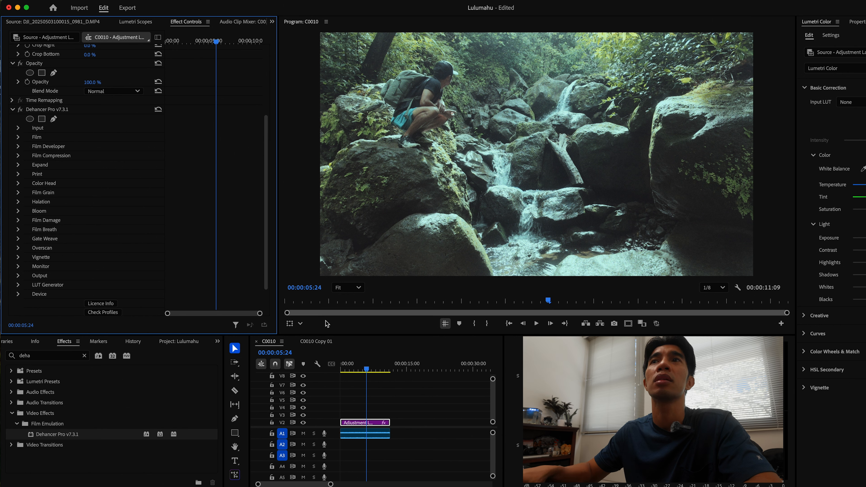
Toggle the Dehancer Pro effect off and on to compare the graded and original footage
click(19, 112)
click(20, 111)
click(20, 112)
click(20, 112)
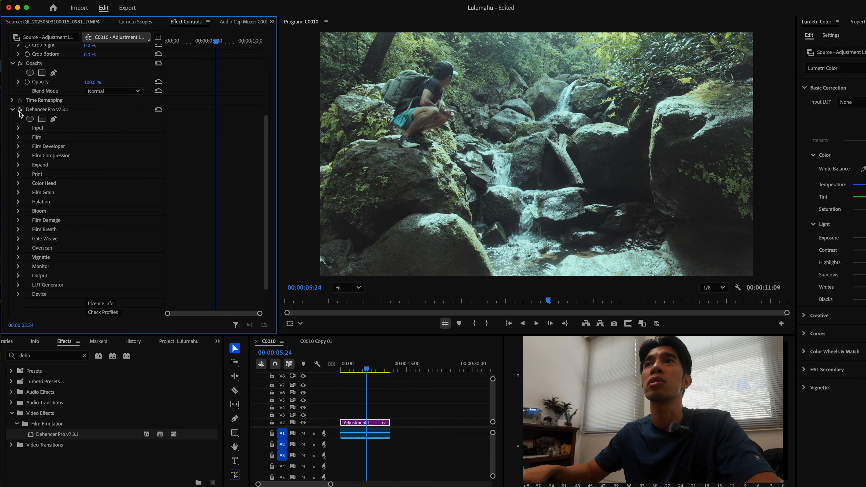
click(20, 112)
click(20, 111)
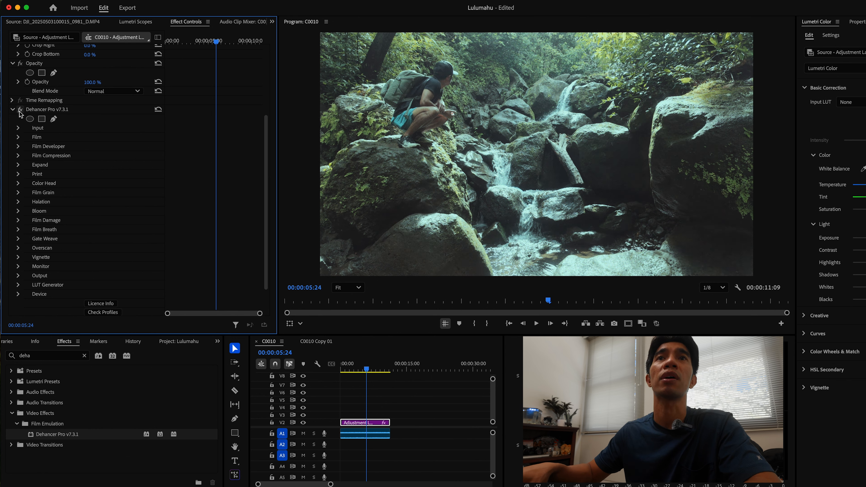
click(20, 112)
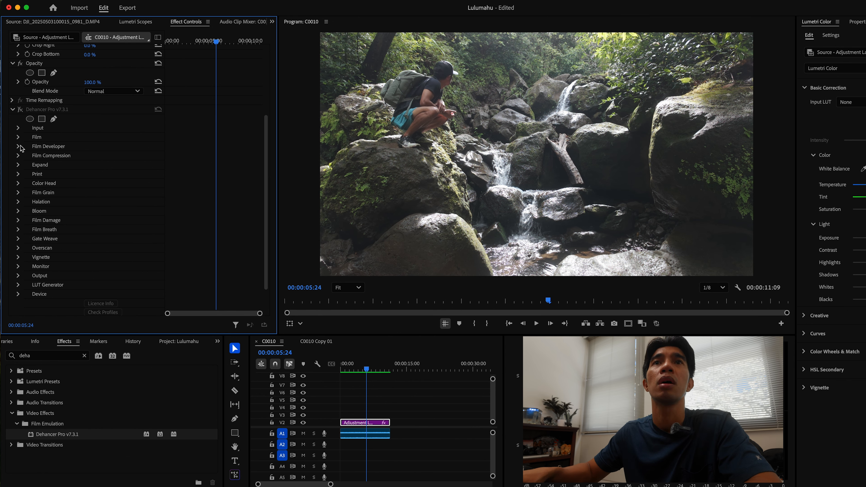
Open Dehancer Pro's Film section and uncheck its Enable option
click(18, 129)
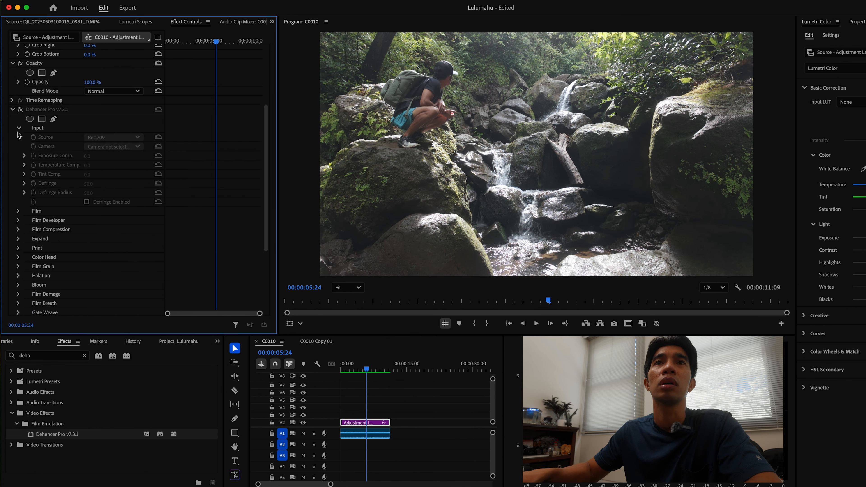
click(19, 128)
click(19, 109)
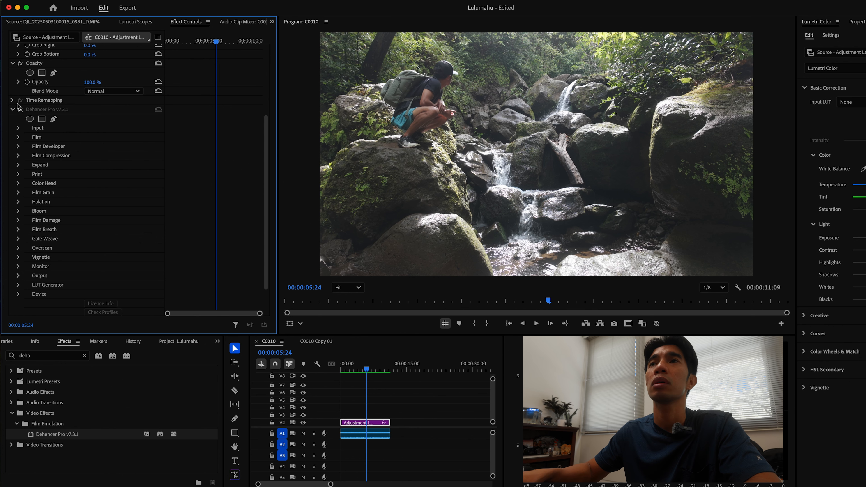
click(18, 128)
click(19, 128)
click(20, 138)
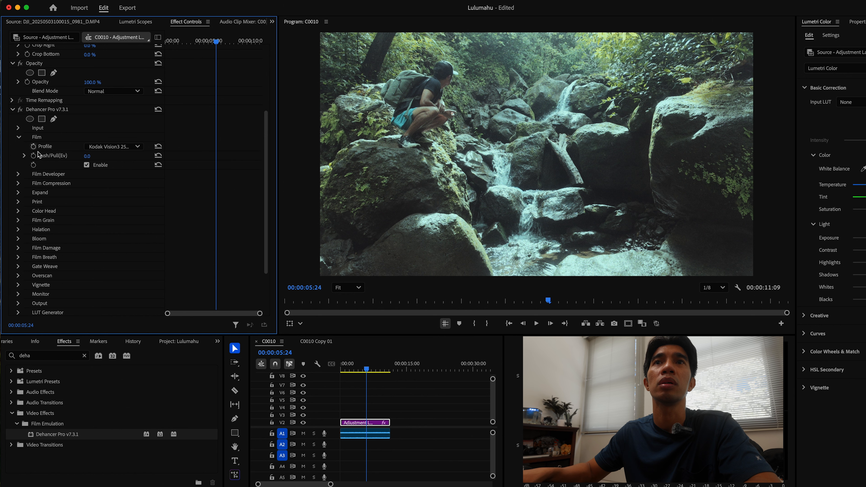
click(87, 166)
click(19, 137)
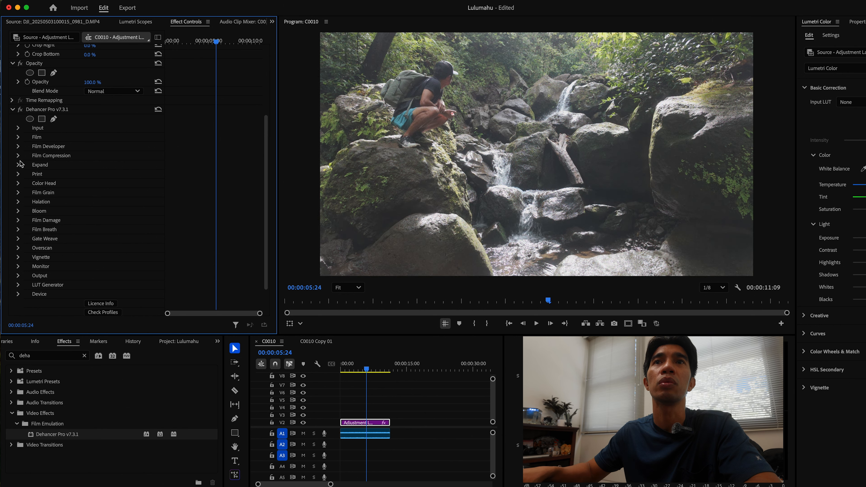
Expand and review Dehancer Pro's remaining sections from Film Developer through Monitor
click(18, 148)
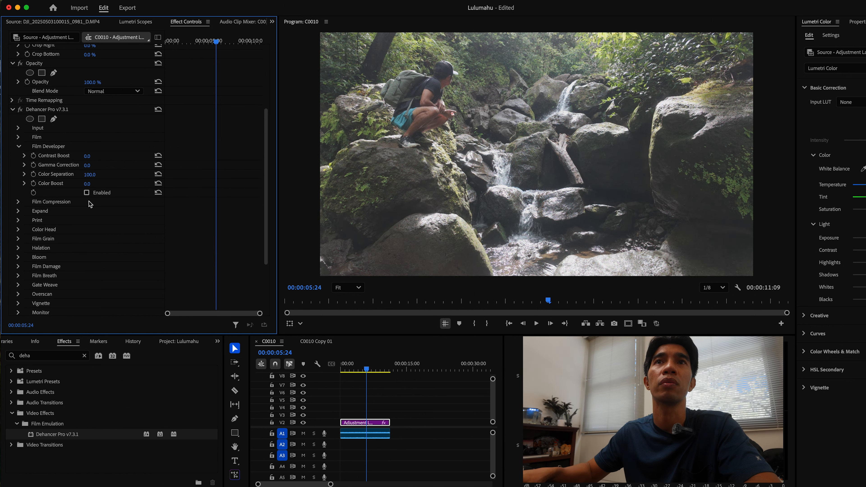
click(18, 202)
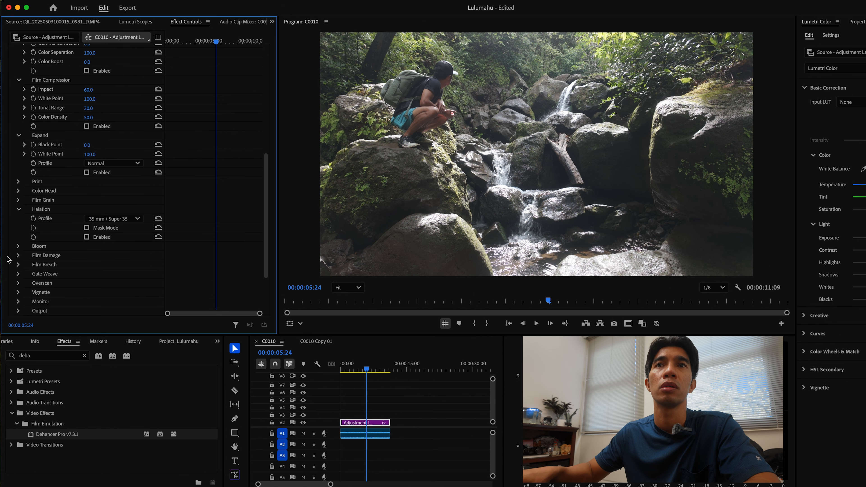
click(18, 246)
scroll(45, 280, down, 3)
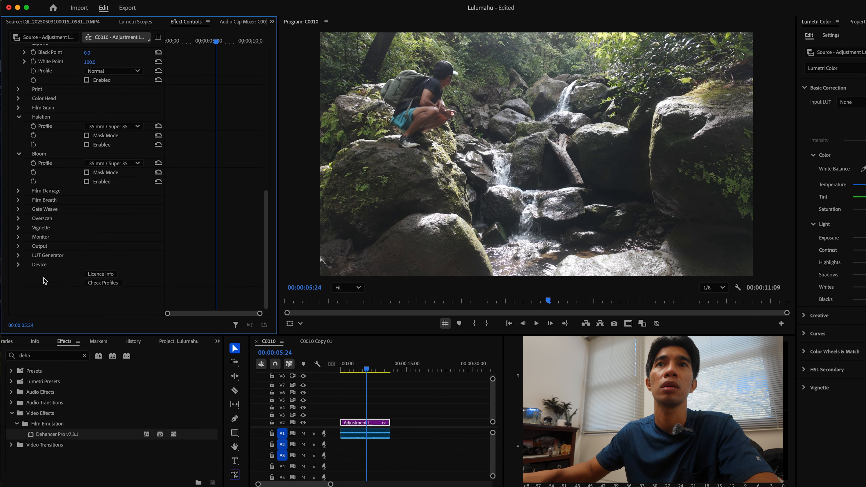
click(18, 191)
click(18, 218)
click(19, 246)
click(18, 274)
scroll(27, 297, down, 3)
scroll(27, 305, down, 9)
click(19, 228)
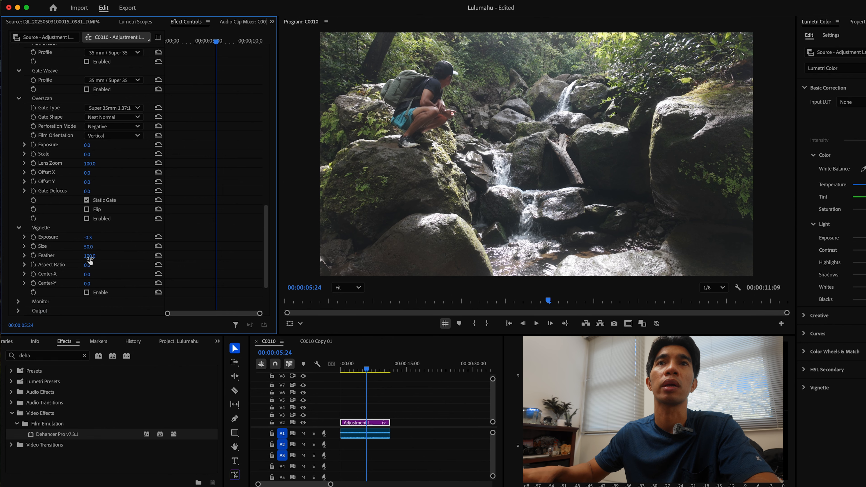
scroll(22, 244, down, 4)
click(19, 237)
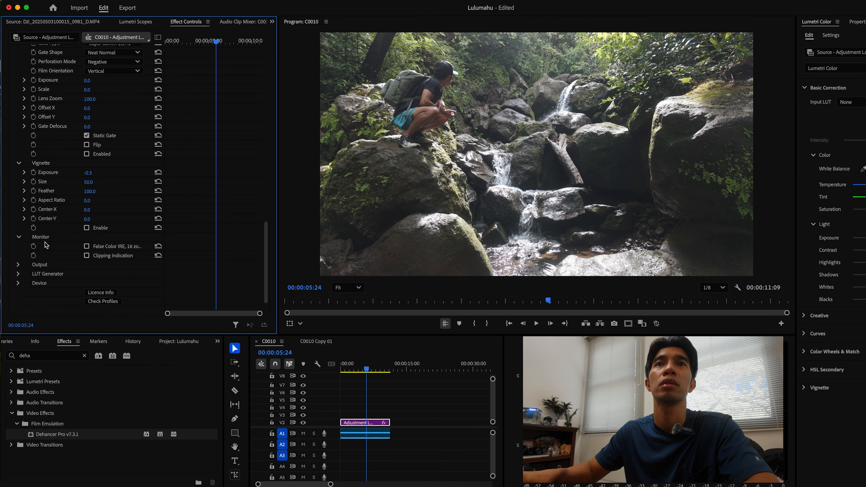
scroll(48, 230, up, 15)
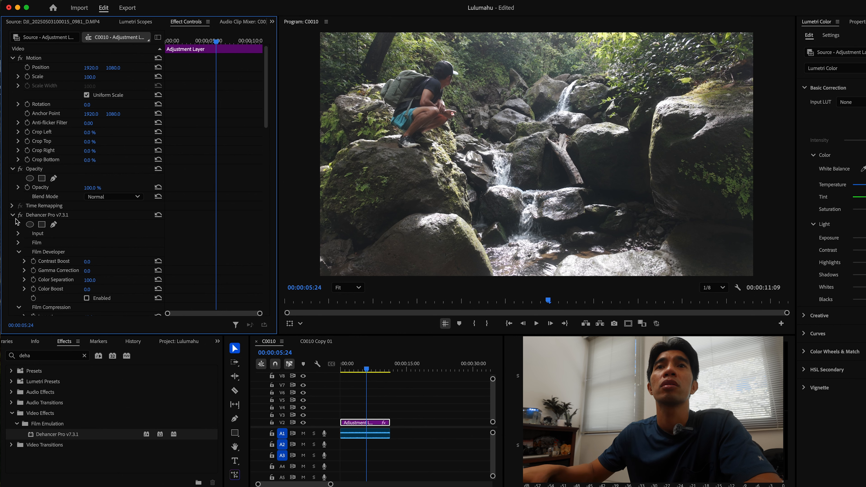
scroll(92, 247, down, 3)
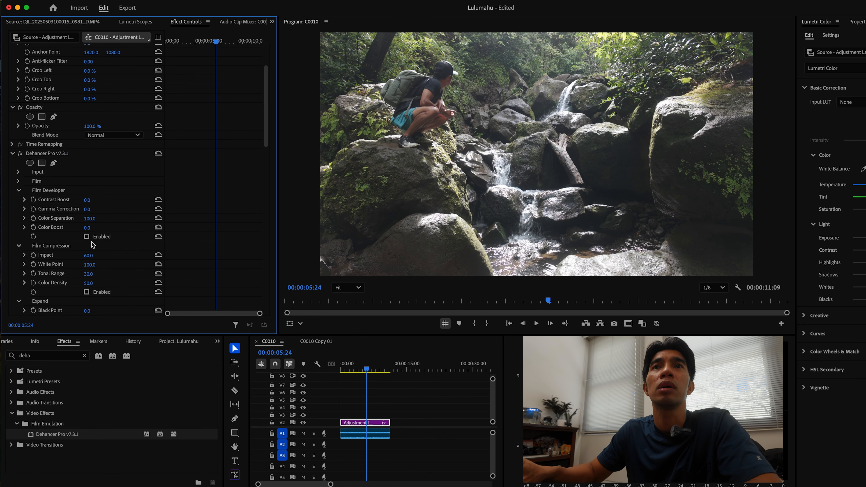
scroll(133, 230, down, 3)
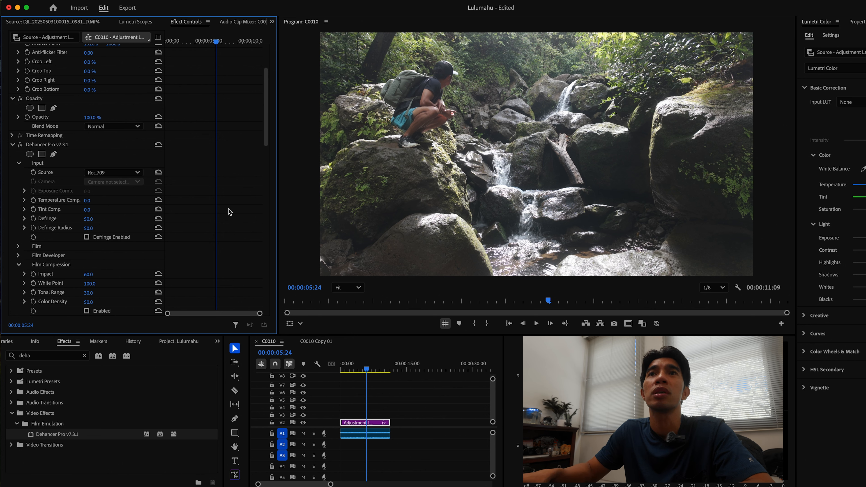
Set Dehancer Pro's input Source to Choose Camera
click(130, 177)
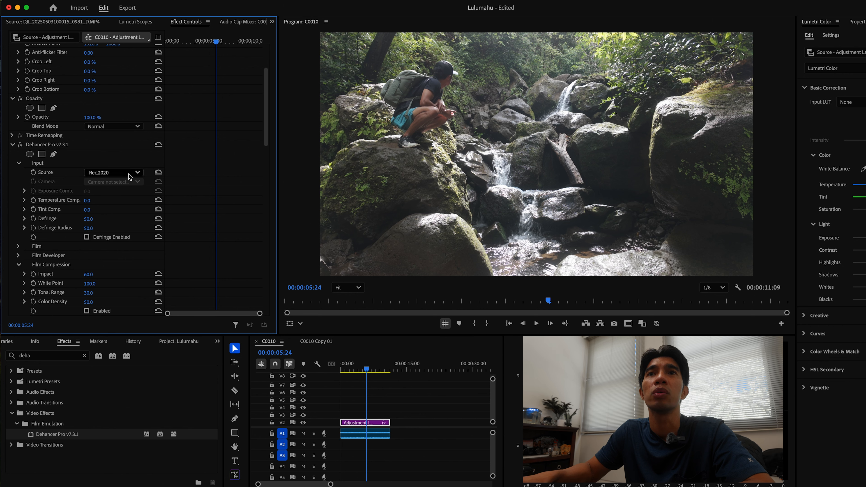
click(130, 176)
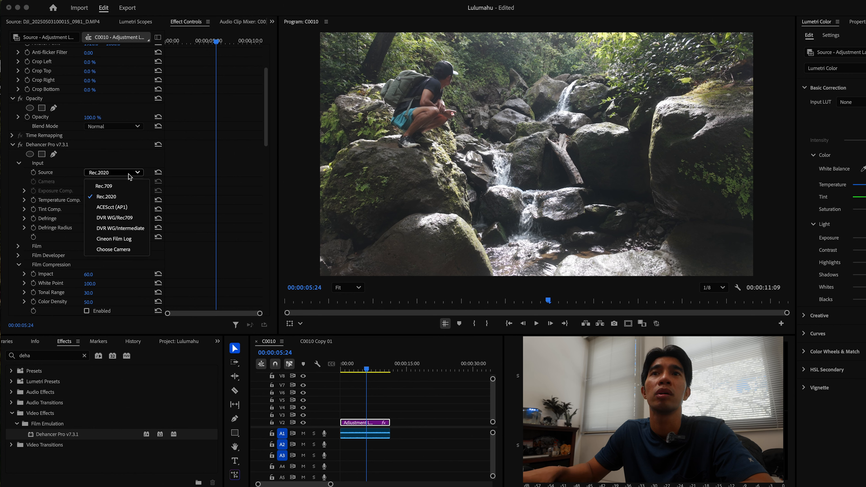
click(133, 250)
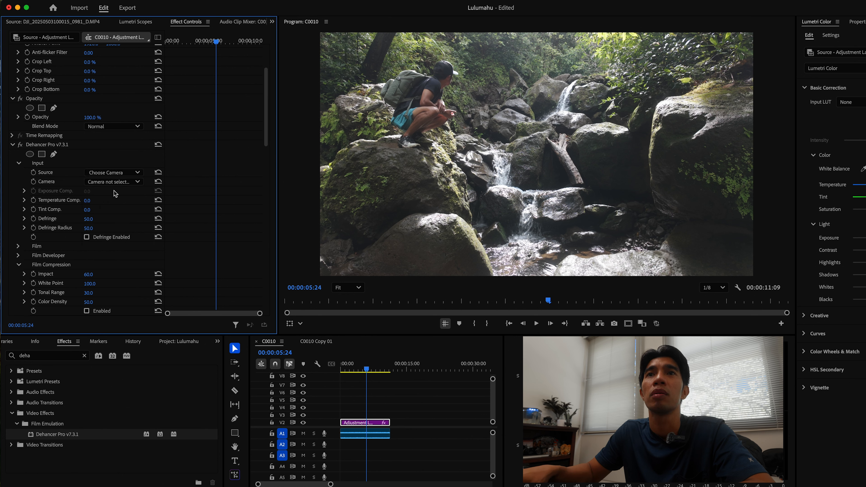
Set Dehancer Pro's input Camera to DJI / OSMO Pocket 3 / D-Log M
click(115, 182)
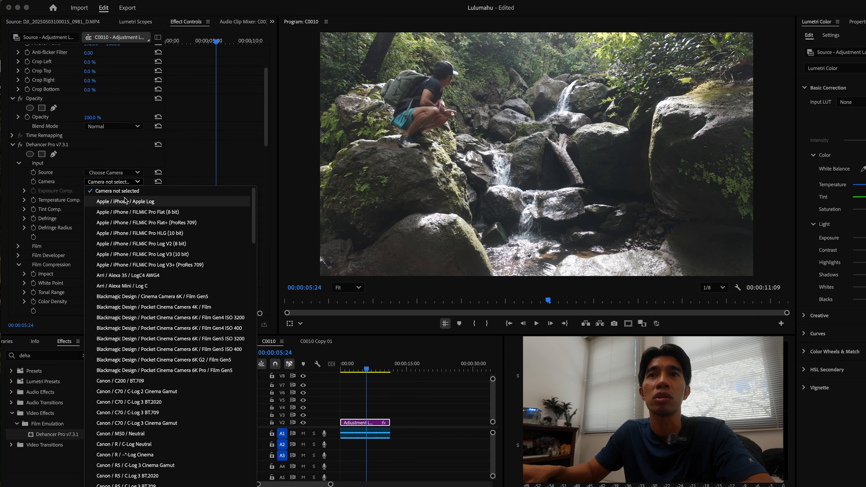
scroll(125, 200, down, 20)
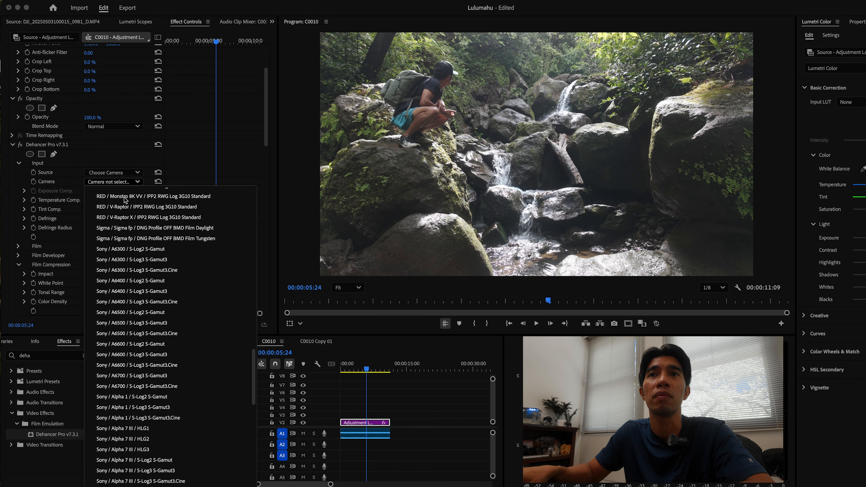
scroll(124, 200, down, 8)
scroll(124, 200, down, 2)
scroll(124, 200, up, 12)
scroll(124, 200, up, 15)
scroll(124, 200, up, 3)
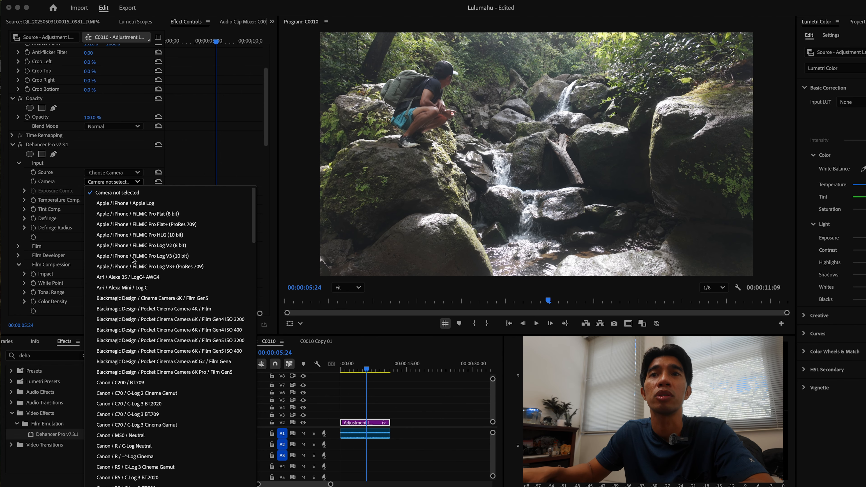
scroll(132, 259, down, 15)
scroll(132, 259, down, 1)
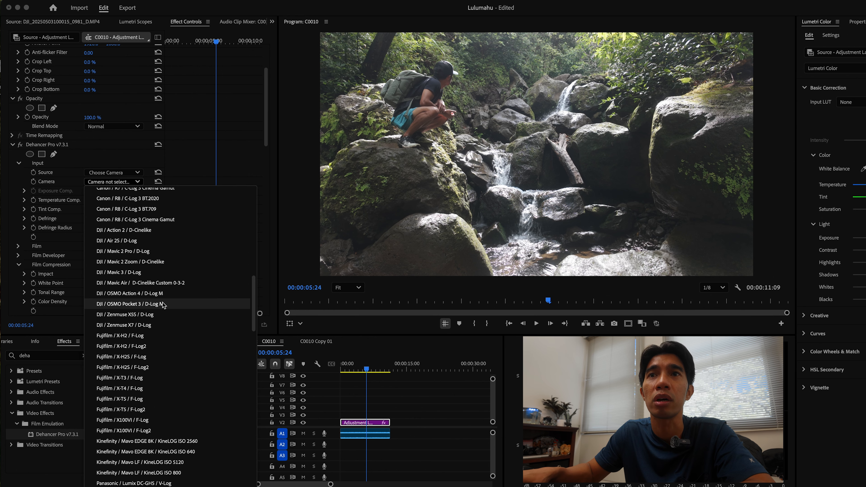
click(131, 306)
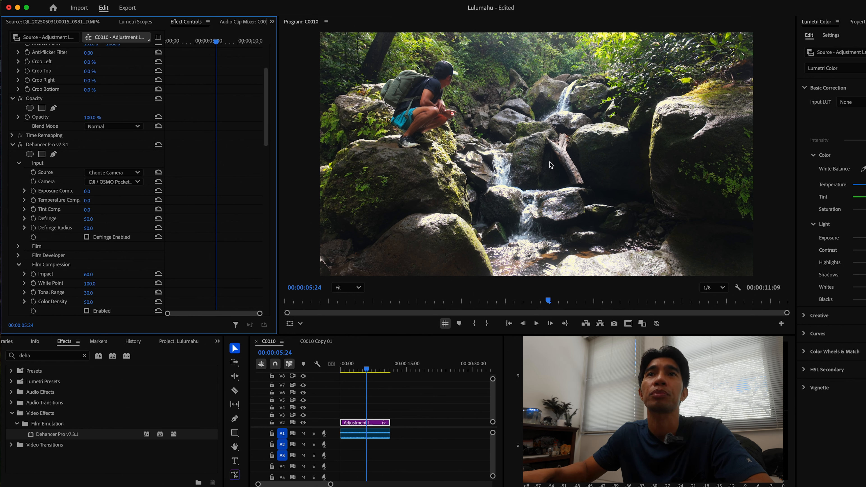
Switch the input Source to Rec.709 and back to Choose Camera to compare the looks
click(137, 183)
click(136, 182)
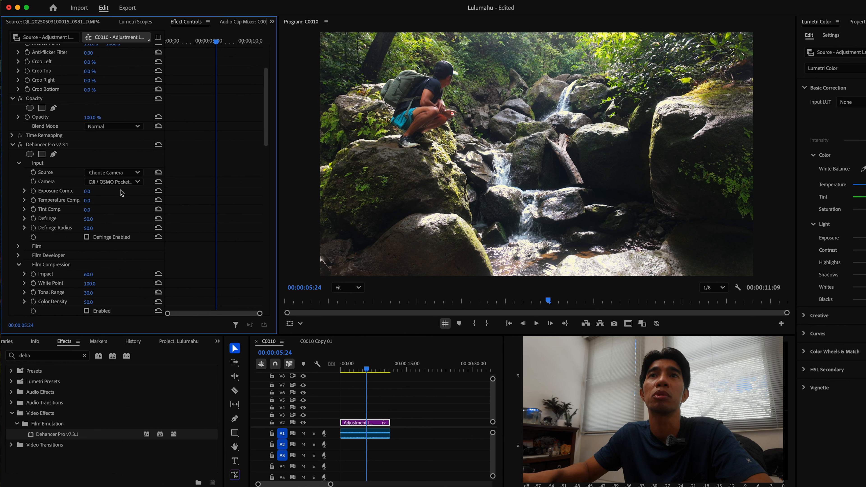
click(126, 173)
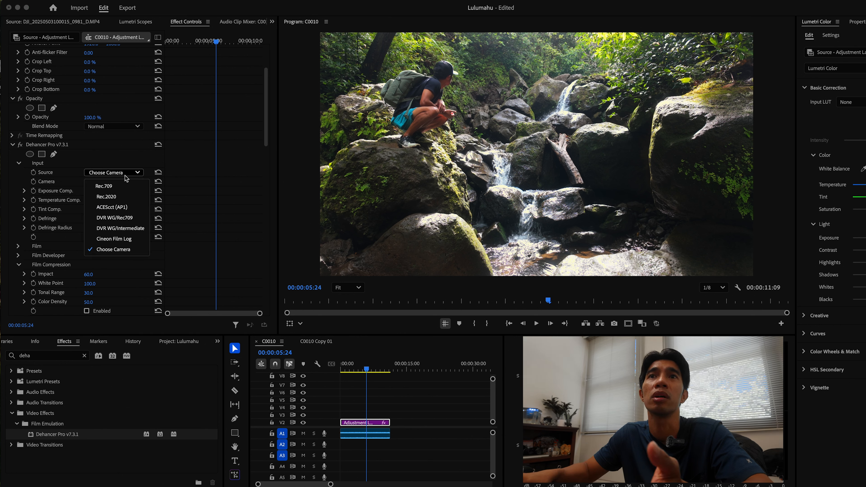
click(120, 186)
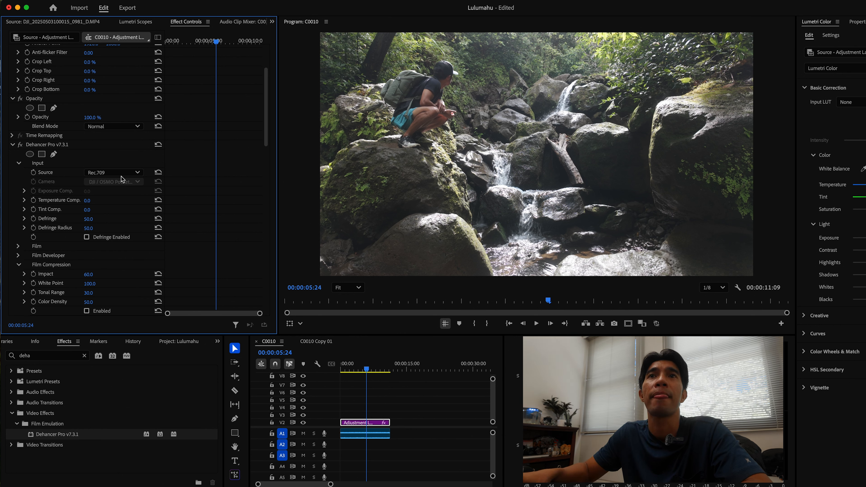
click(129, 173)
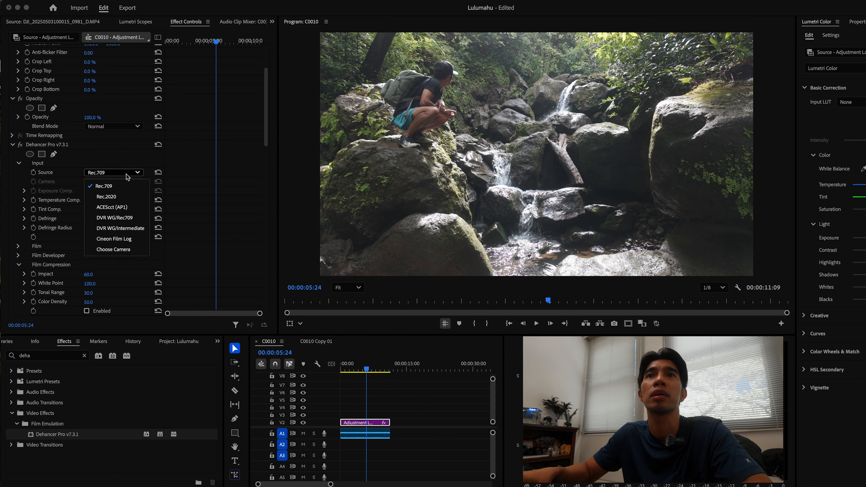
click(128, 249)
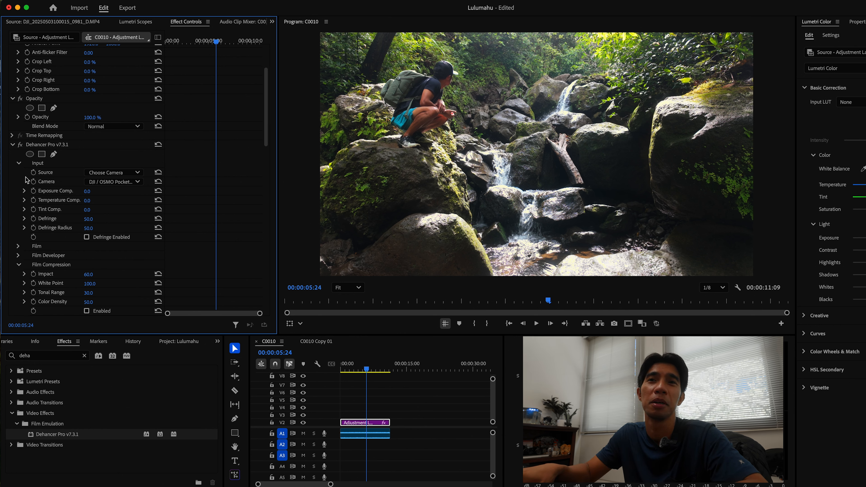
Expand Dehancer Pro's Film section, set its Profile to Cinestill 50D, and check Enable
scroll(25, 177, up, 1)
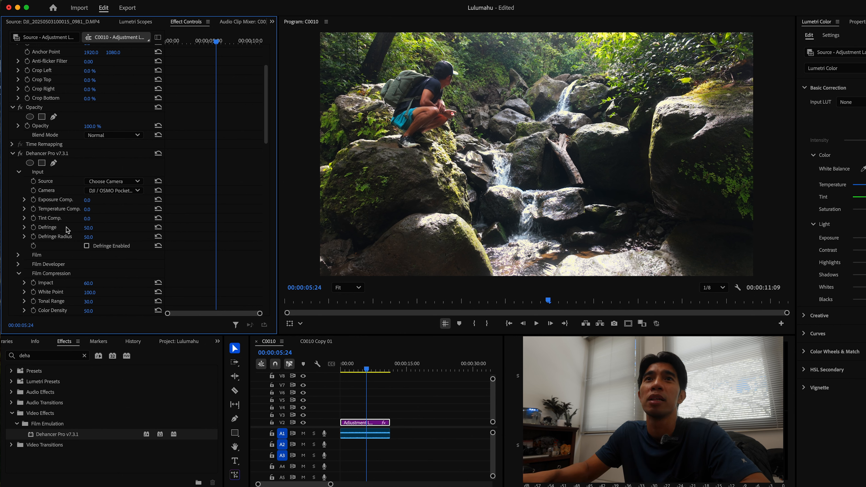
click(19, 172)
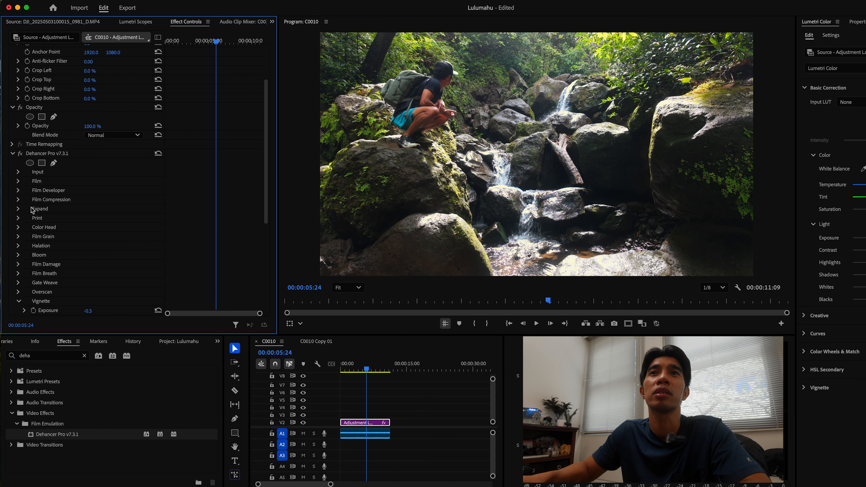
click(19, 182)
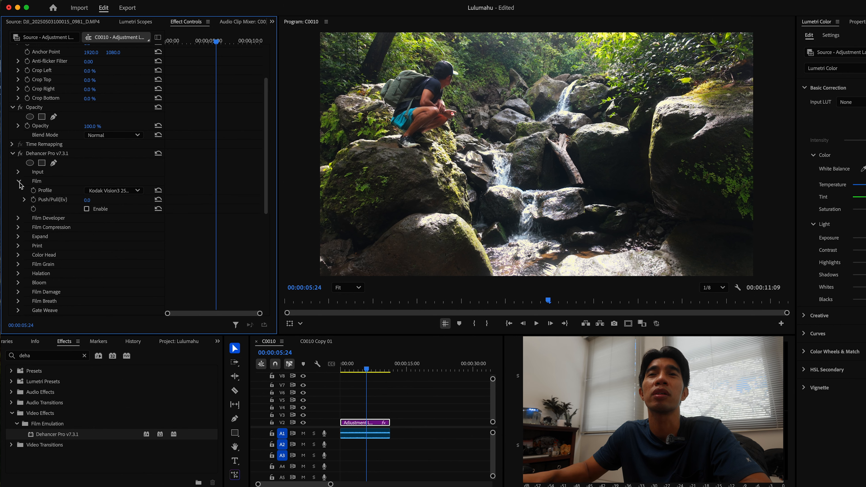
click(114, 191)
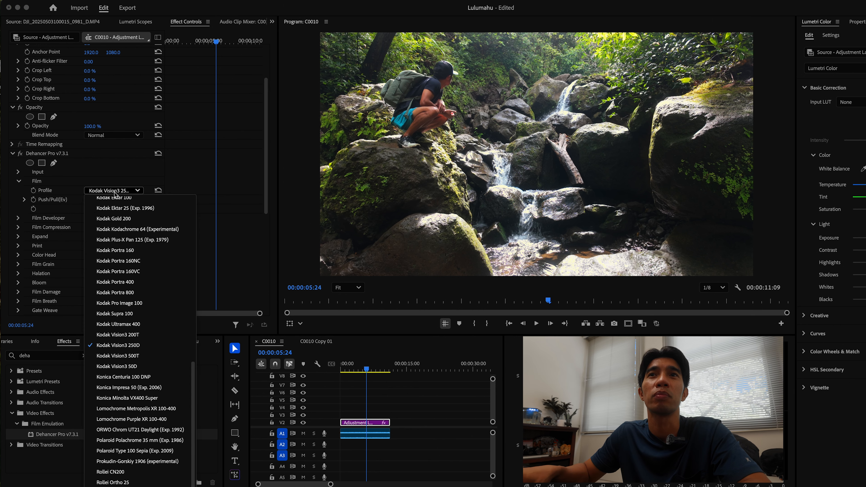
scroll(142, 327, up, 15)
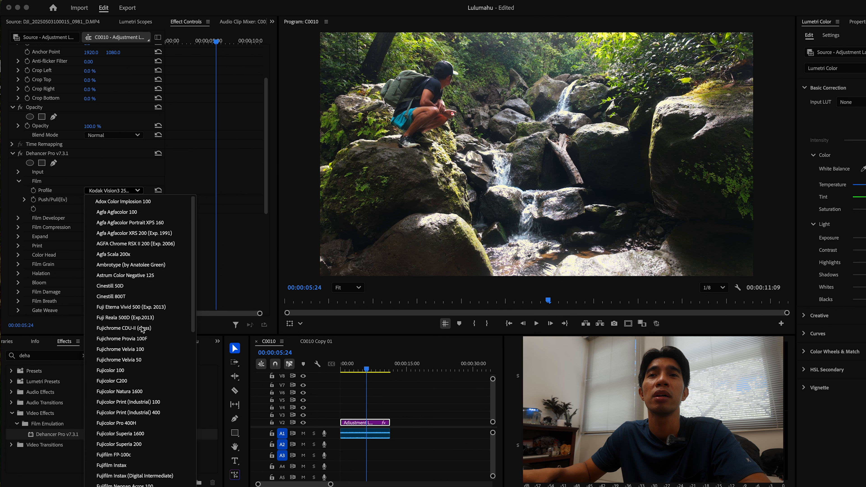
scroll(142, 328, down, 15)
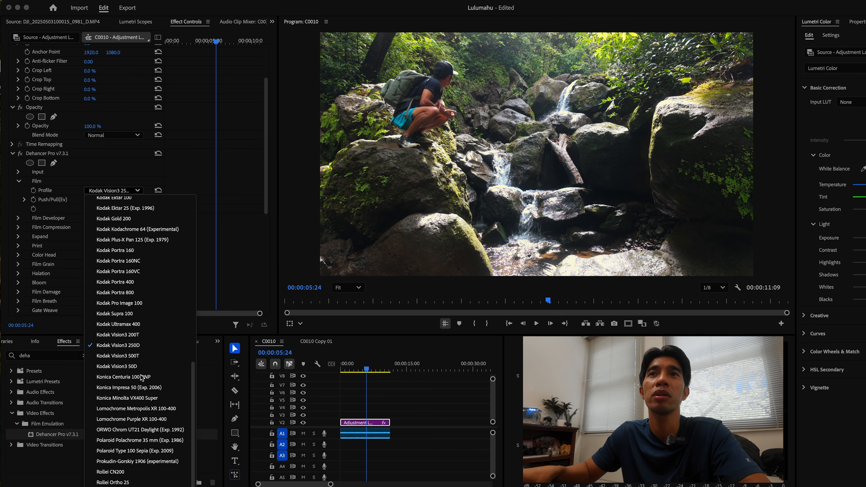
scroll(141, 375, up, 10)
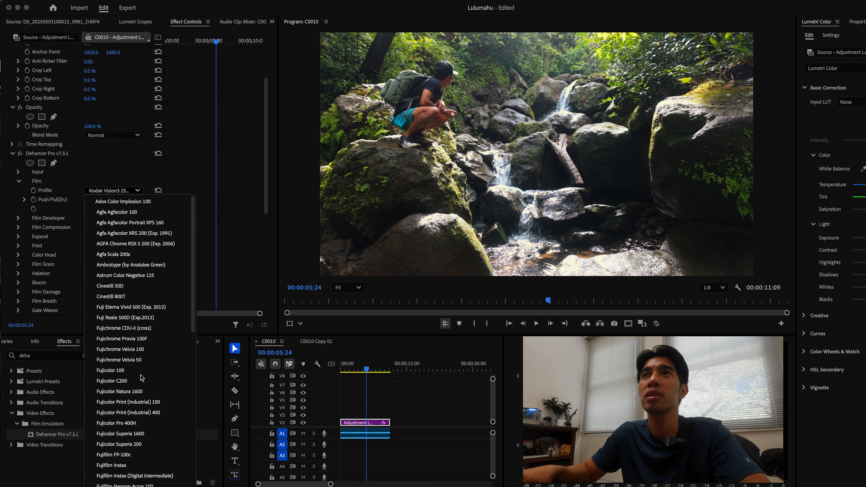
click(118, 290)
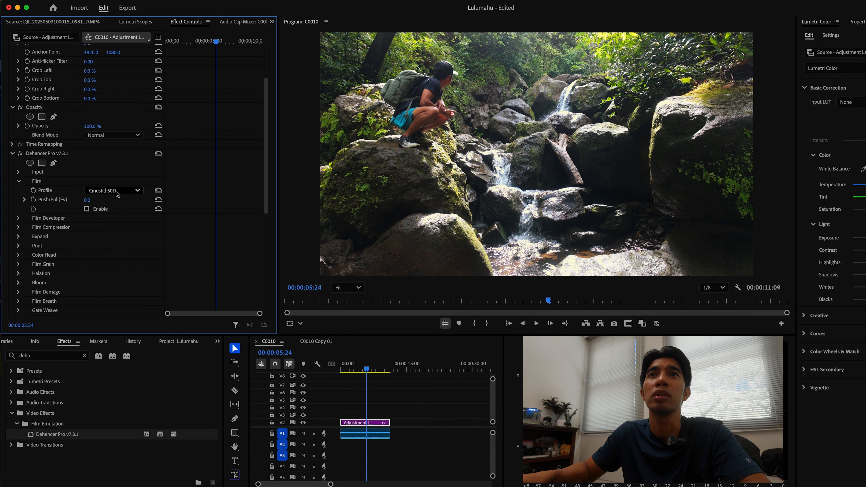
click(87, 209)
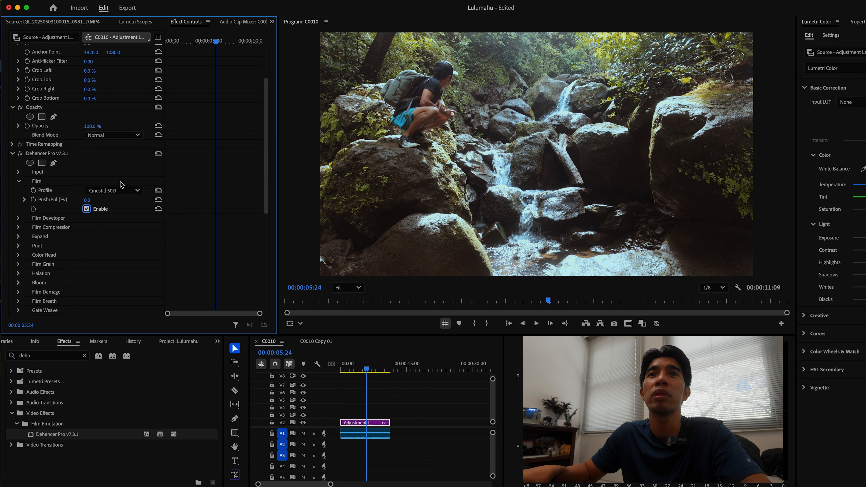
Try the Fujicolor 100 and Kodak Gold 200 film profiles
click(121, 190)
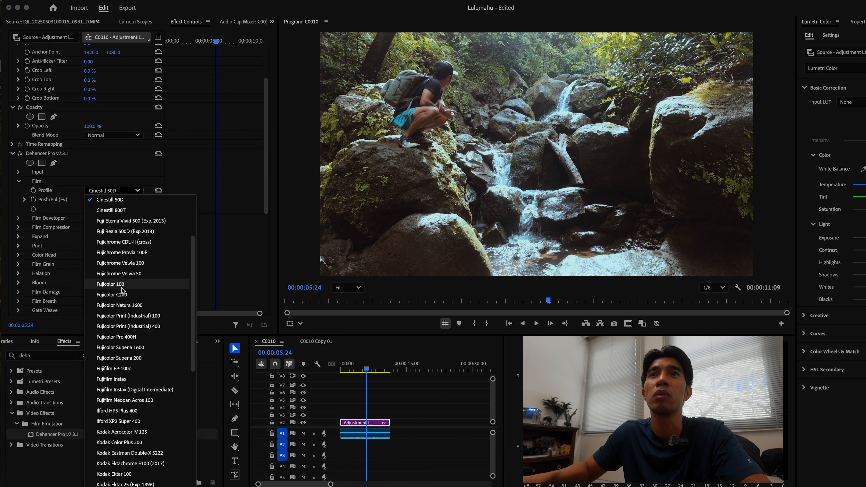
click(131, 284)
click(126, 191)
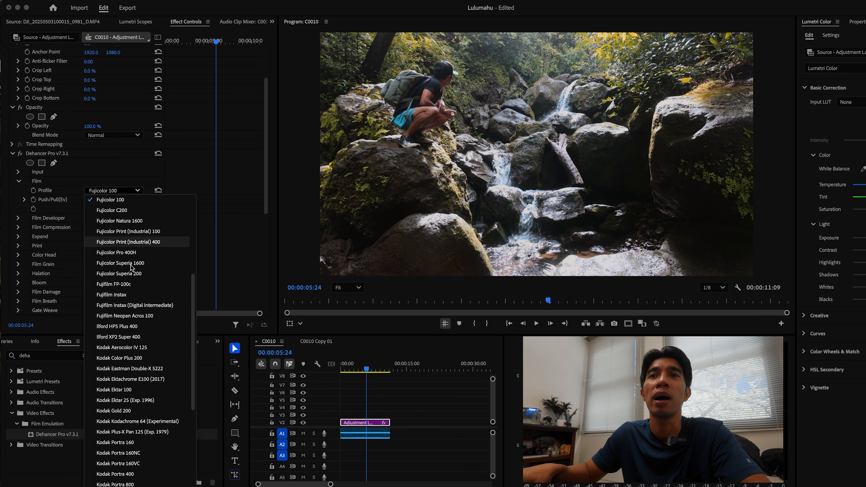
scroll(115, 333, down, 2)
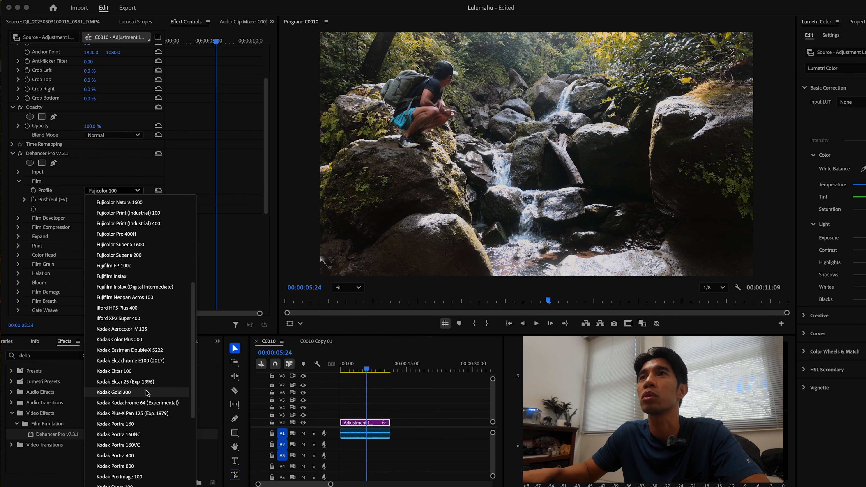
click(124, 393)
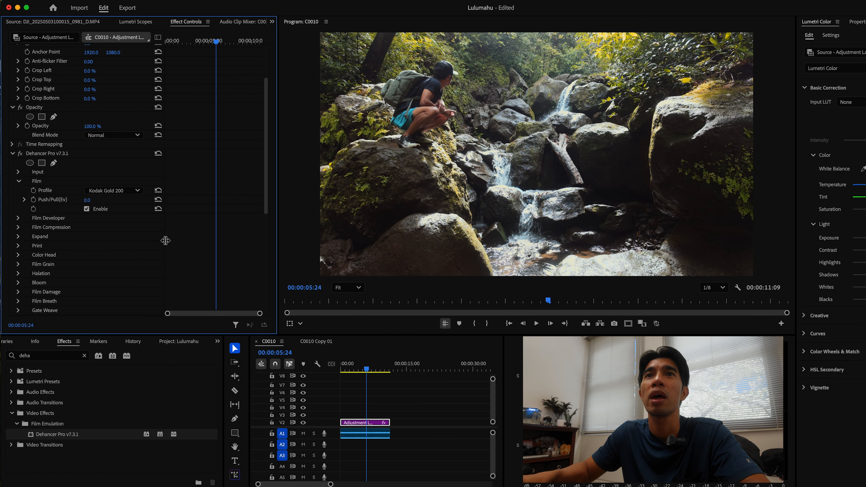
Compare the Kodak Portra 400 and Kodak Portra 800 profiles, settling the film Profile on Kodak Portra 400
click(124, 191)
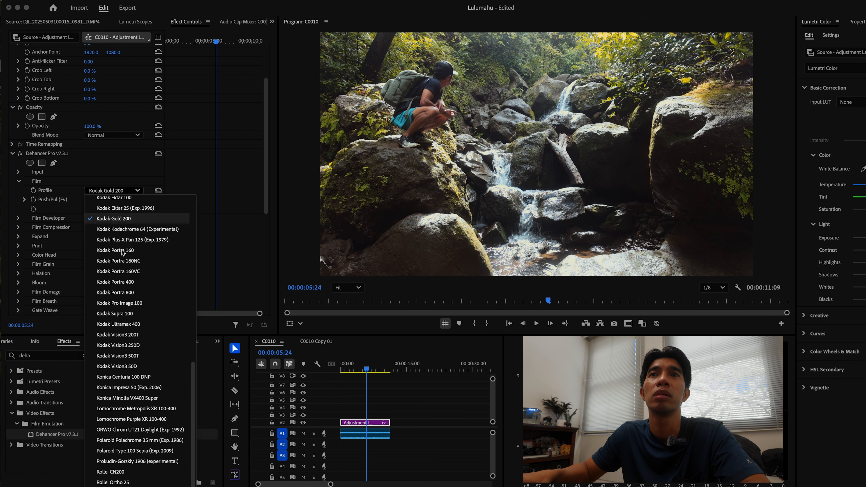
scroll(126, 328, down, 2)
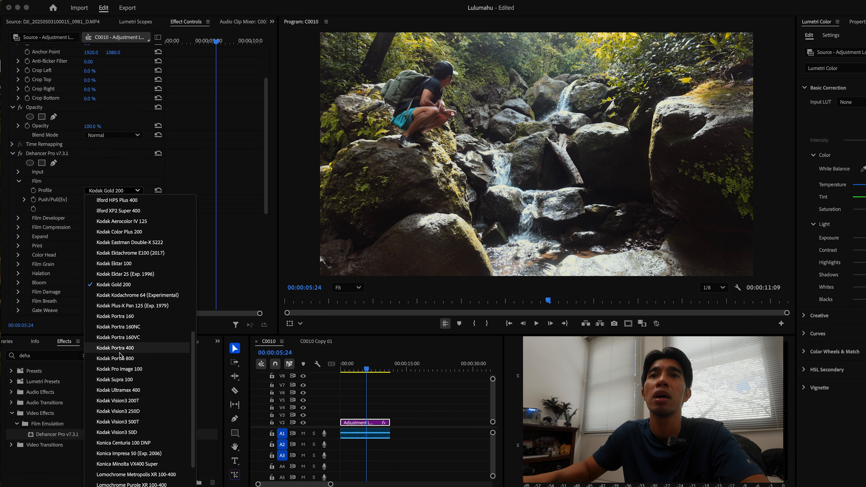
click(126, 348)
click(119, 191)
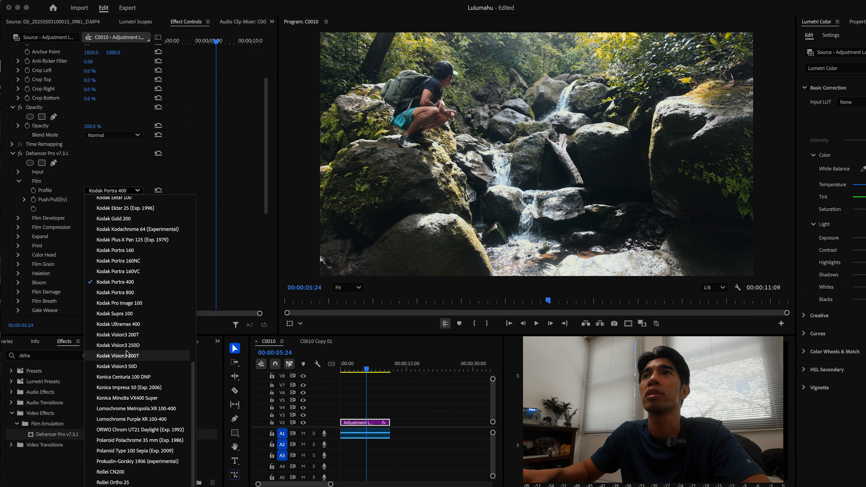
click(123, 292)
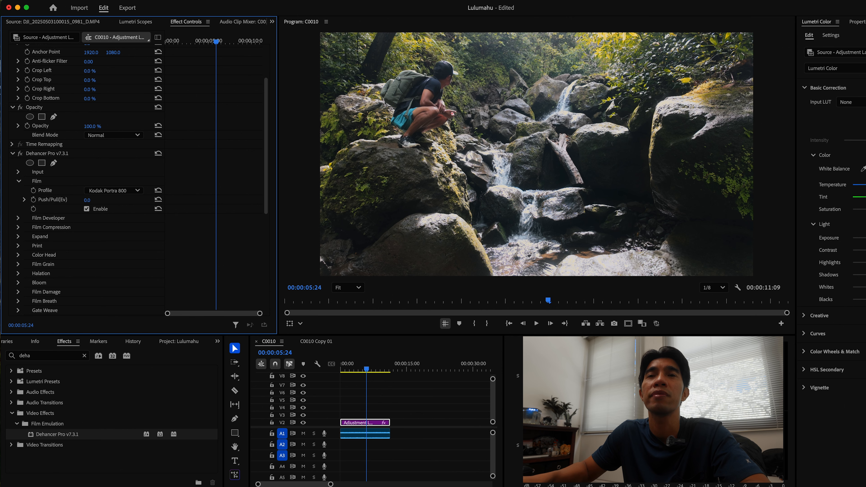
click(121, 191)
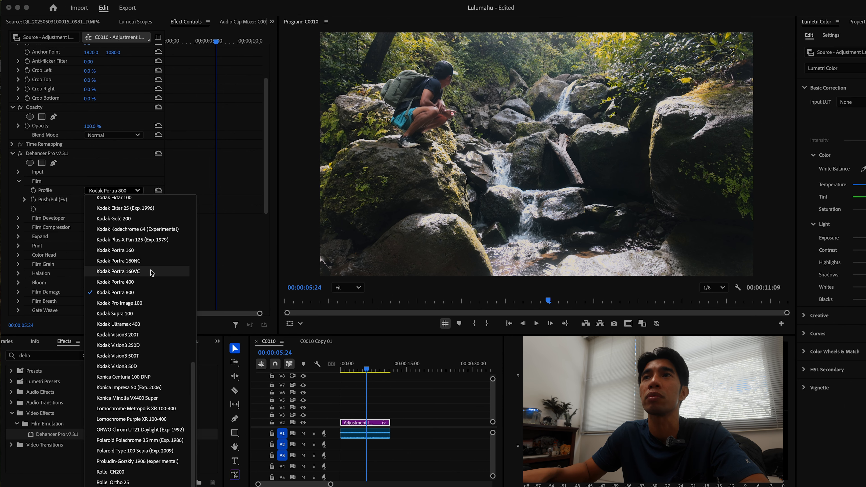
click(115, 282)
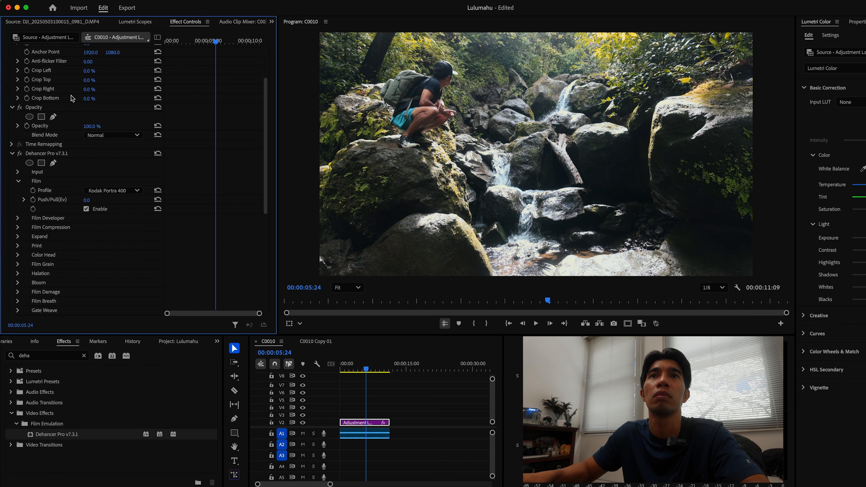
Collapse Film, expand the Film Developer section, and set its Contrast Boost to 0
click(19, 181)
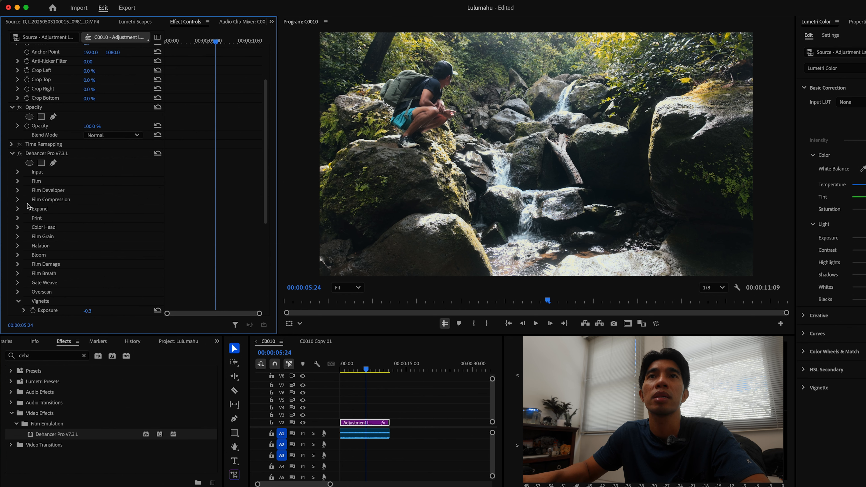
click(18, 191)
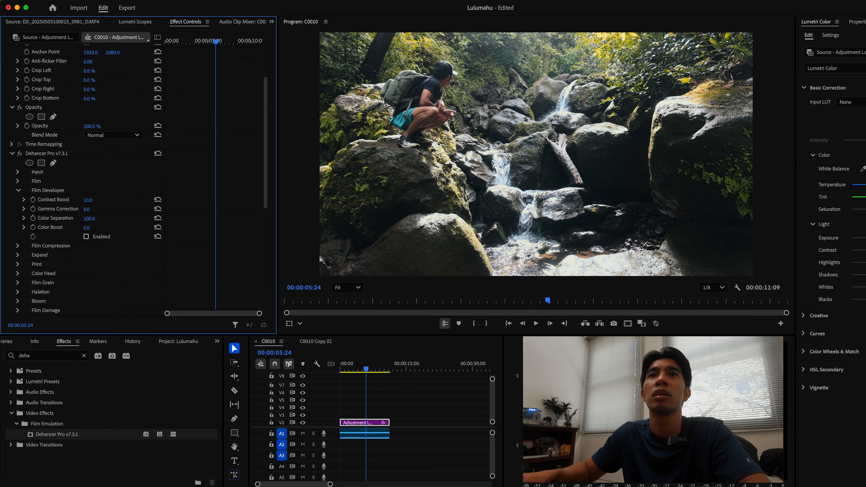
drag(92, 200, 84, 200)
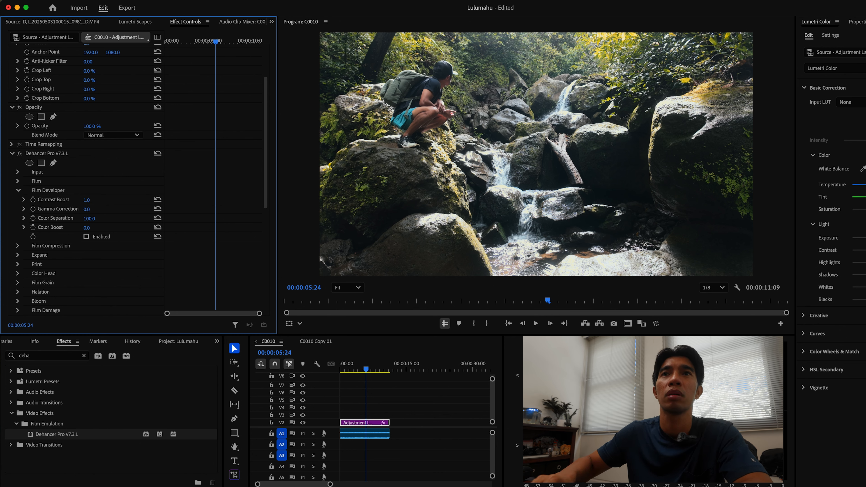
click(94, 200)
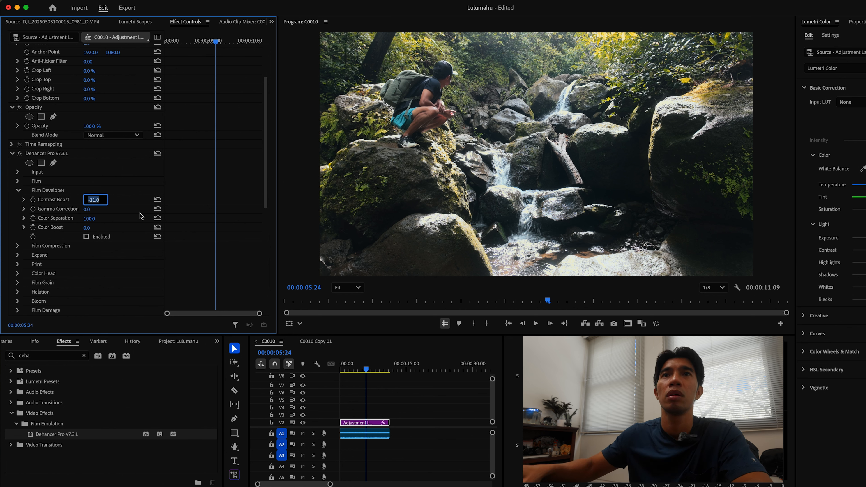
text(0)
key(Return)
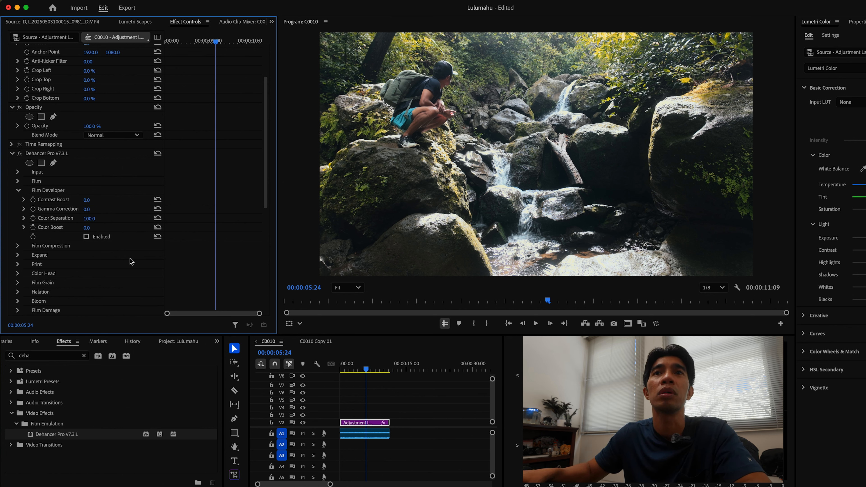
Set Film Developer's Color Boost to 20 and enable the Film Developer section
click(88, 227)
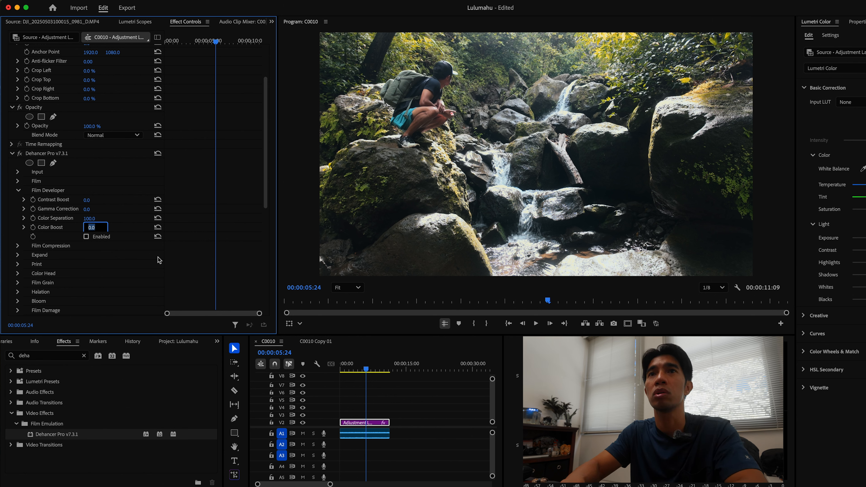
text(20)
key(Return)
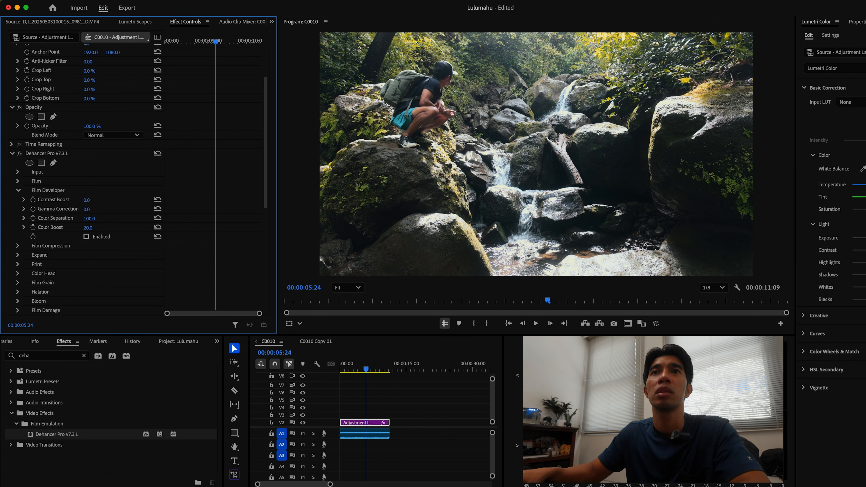
click(86, 237)
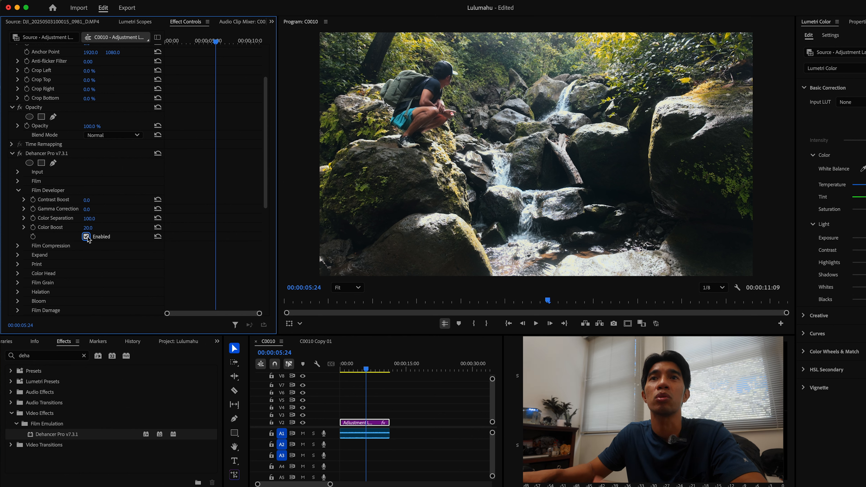
Keep Film Developer enabled and raise its Color Boost to 50
click(88, 227)
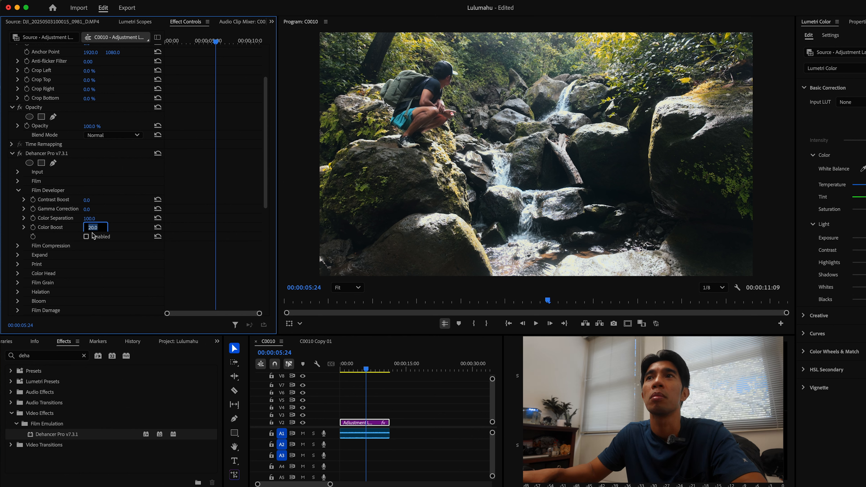
click(86, 238)
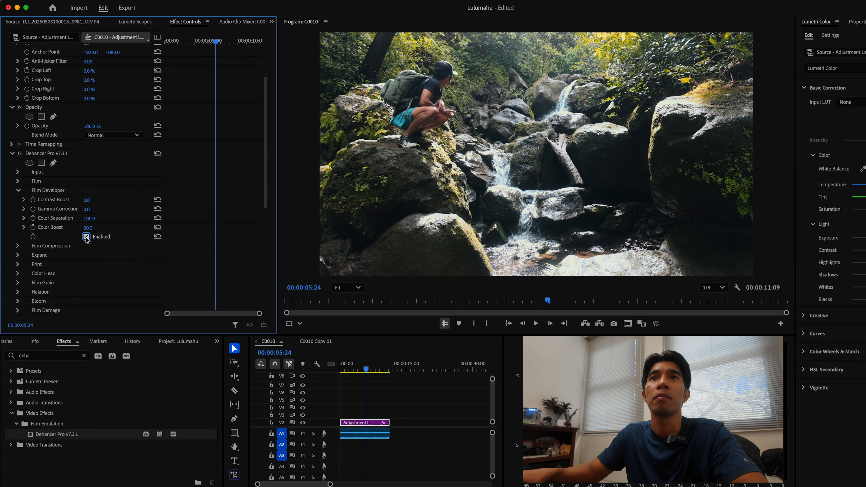
click(88, 228)
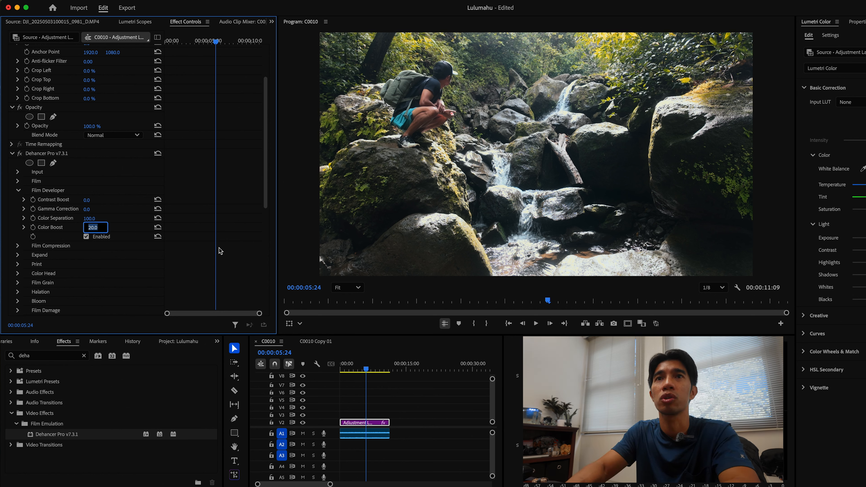
text(50)
key(Return)
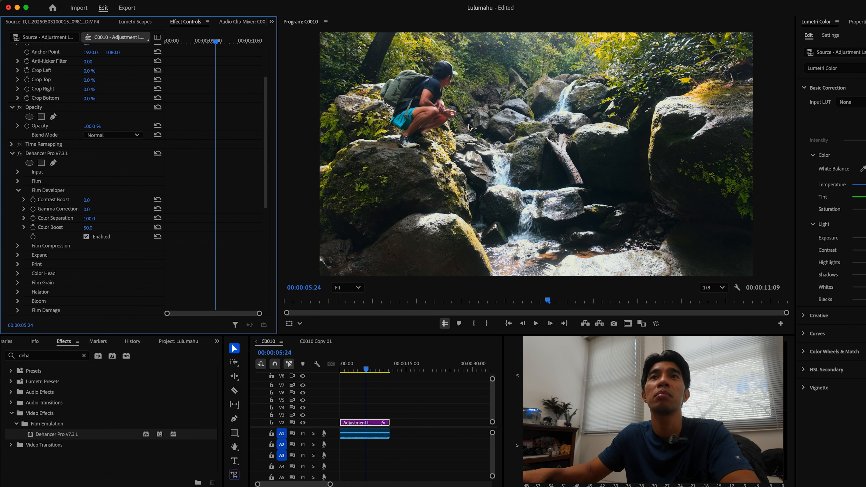
Collapse Film Developer and briefly inspect the Film Compression settings
click(18, 190)
click(18, 200)
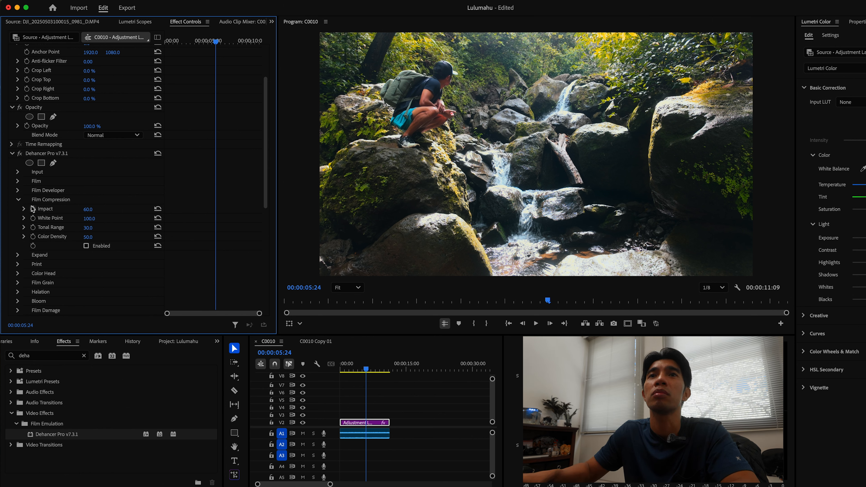
click(18, 201)
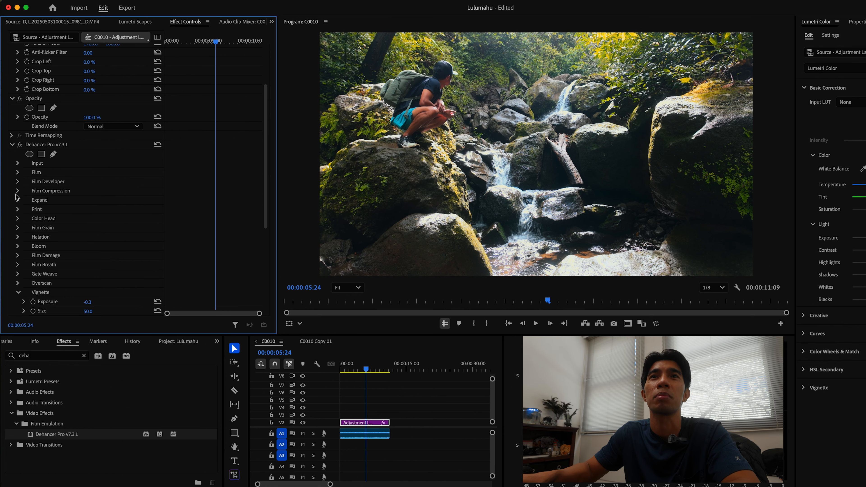
Open the Expand section, enable it, and set its Black Point to about 15
click(17, 200)
click(18, 200)
click(18, 200)
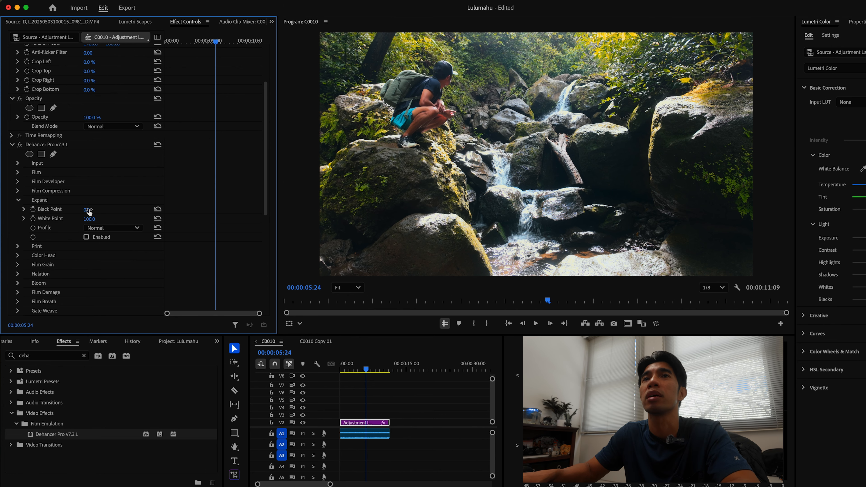
drag(87, 210, 95, 210)
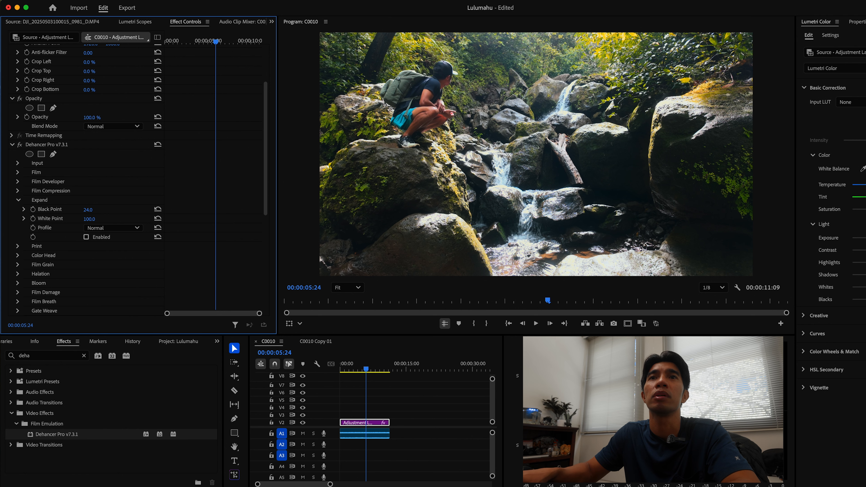
click(86, 236)
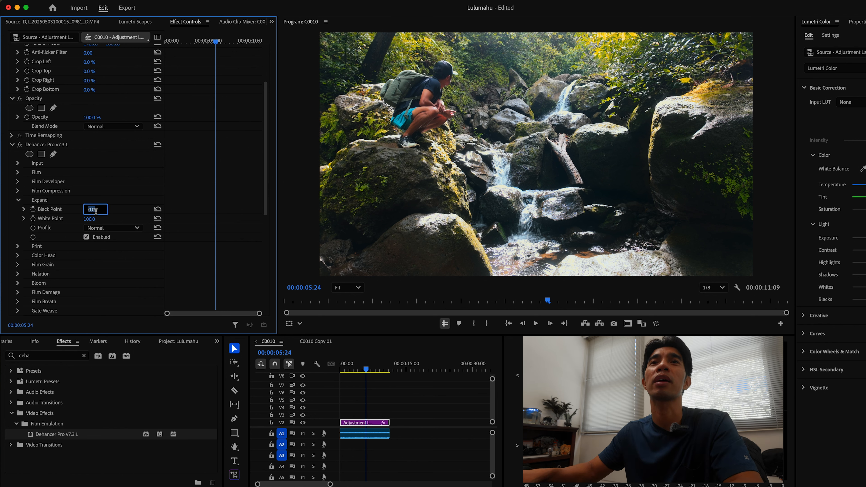
key(Return)
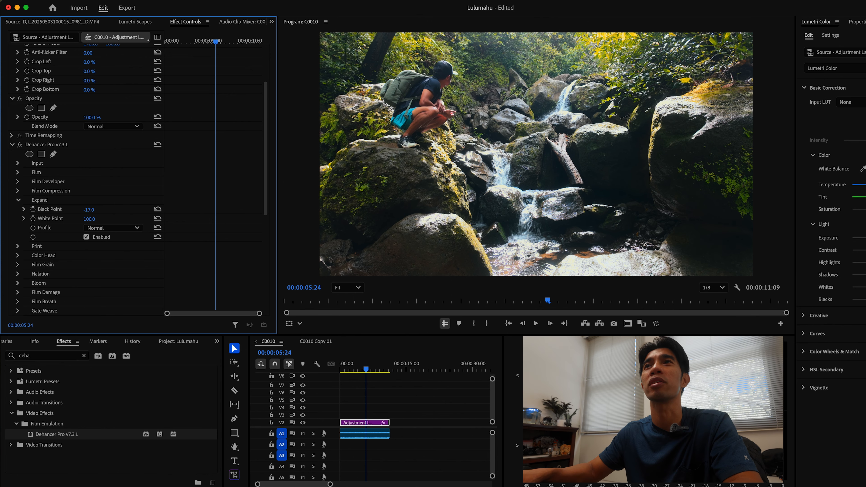
drag(87, 209, 86, 210)
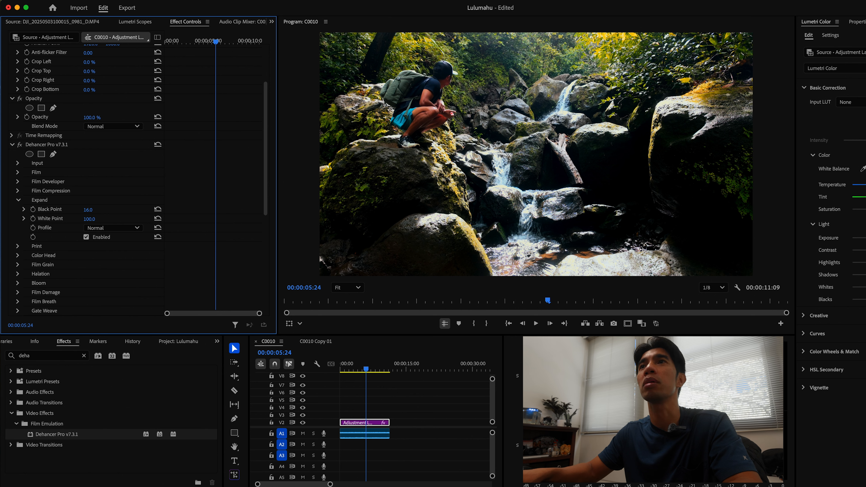
drag(88, 210, 87, 210)
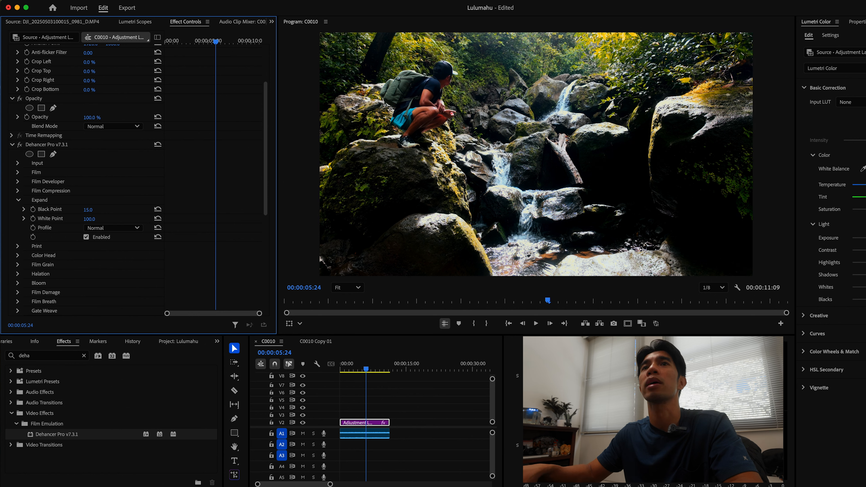
Open the Print section and try the Cineon Film Log and Linear print profiles
click(17, 246)
click(18, 200)
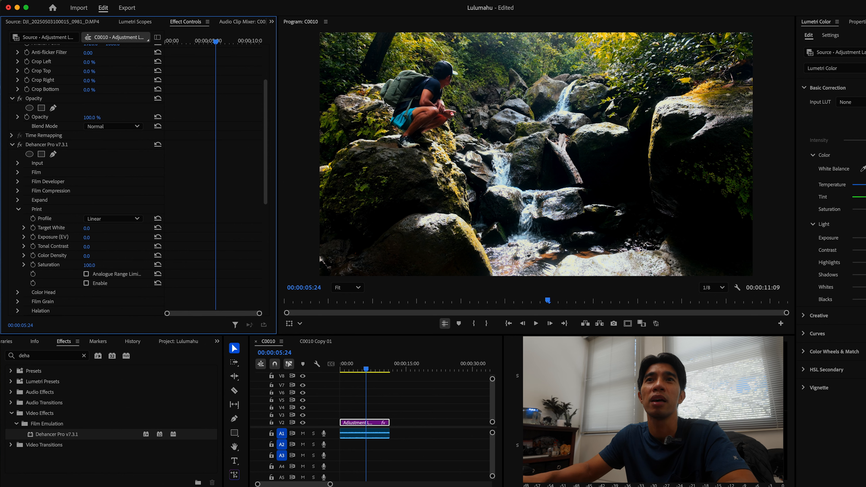
click(96, 219)
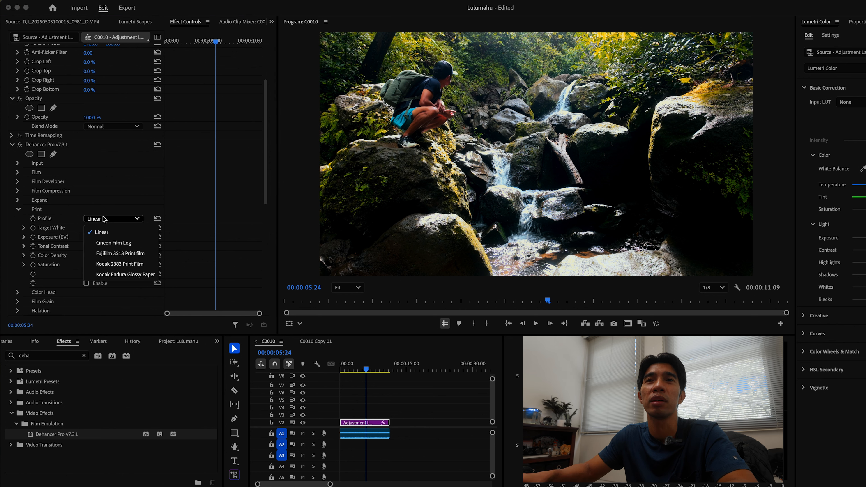
click(114, 243)
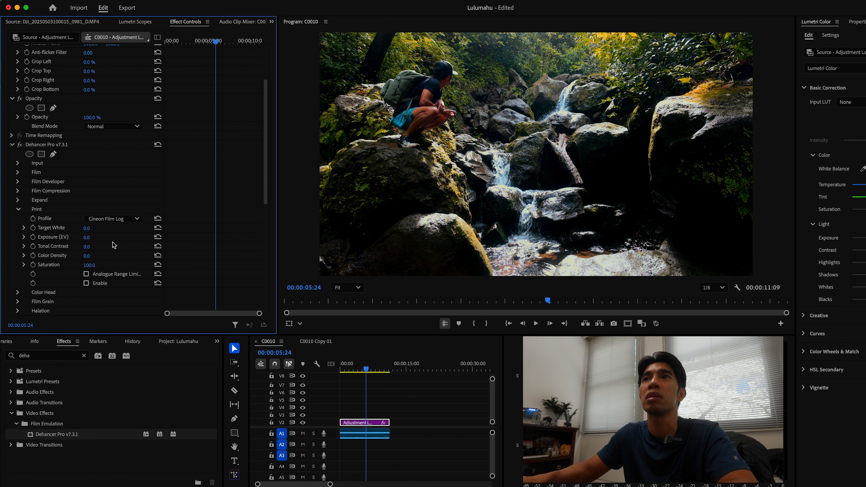
click(128, 220)
click(120, 232)
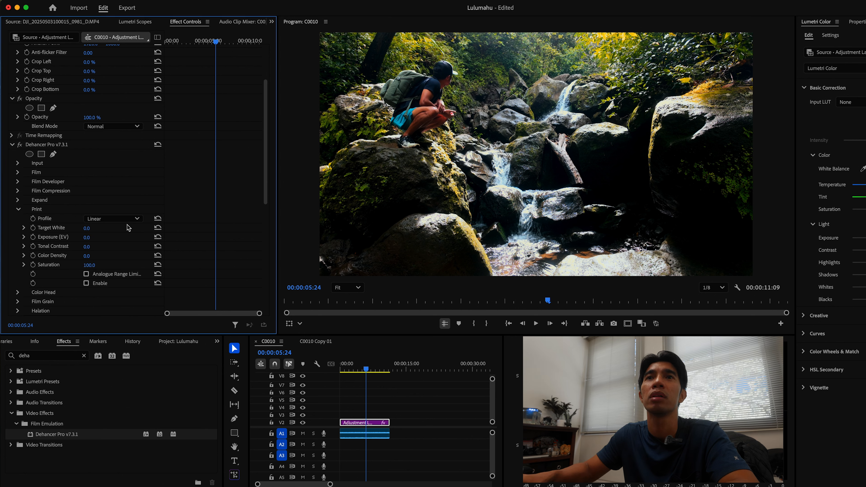
click(129, 221)
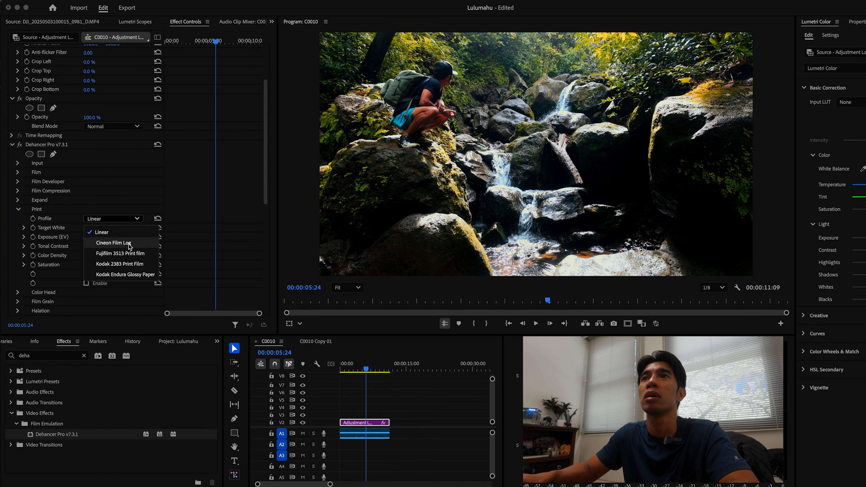
click(129, 244)
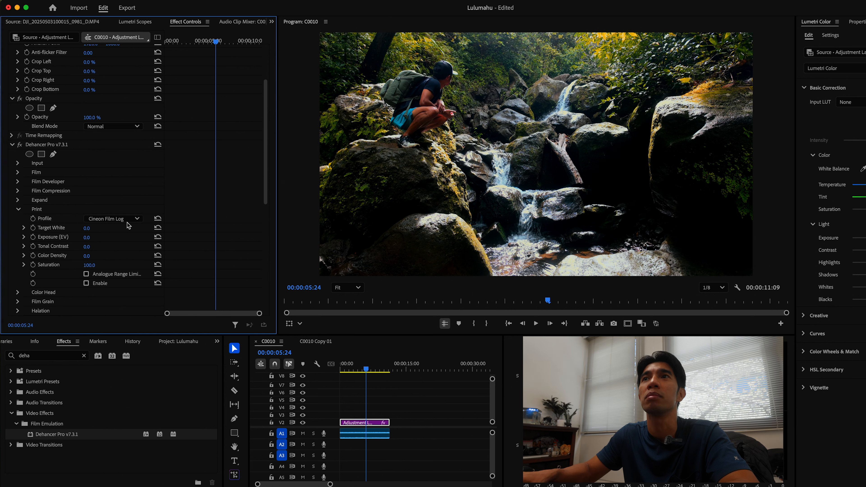
Try the Fujifilm 3513 Print Film profile, then set the Print Profile to Kodak Endura Glossy Paper
click(126, 221)
click(127, 253)
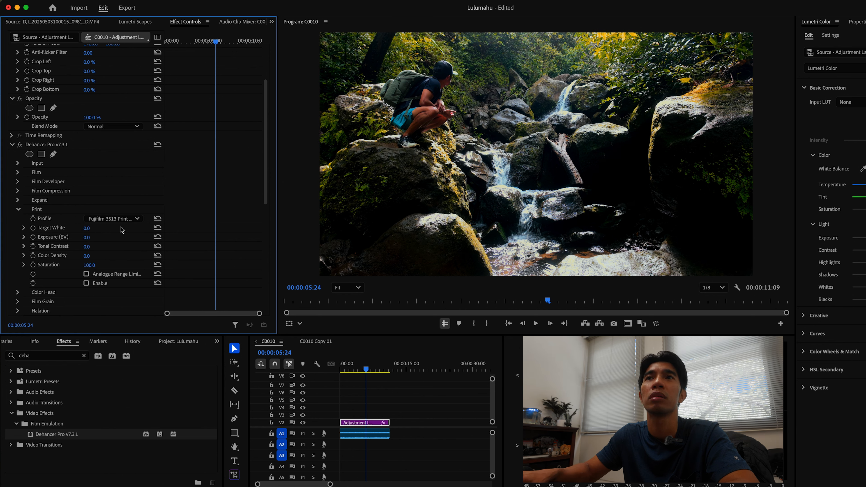
click(129, 222)
click(125, 253)
click(122, 223)
click(125, 275)
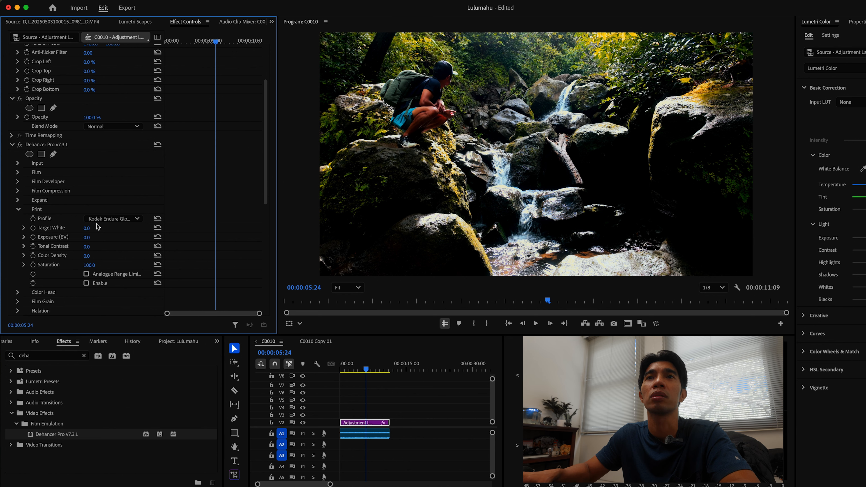
click(105, 221)
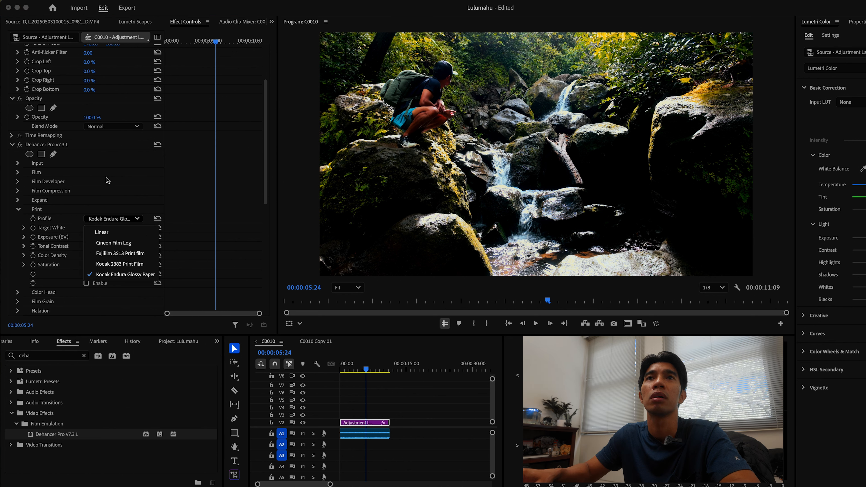
click(125, 191)
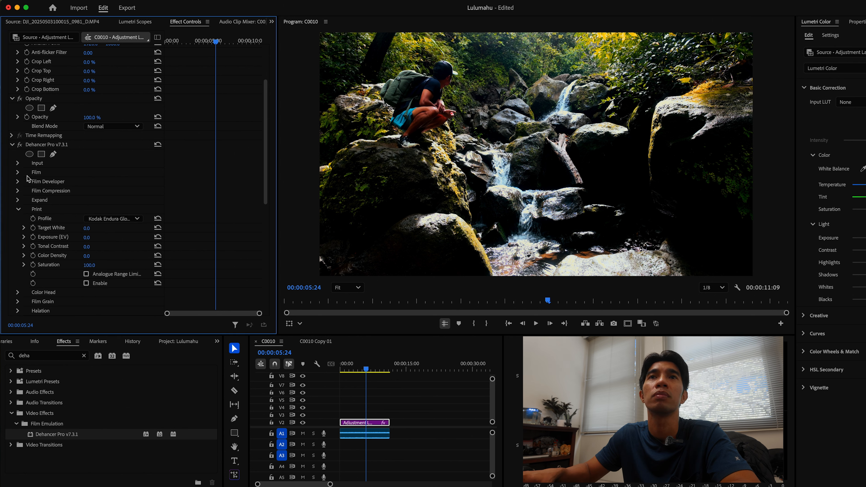
Reopen the Expand section and lower its Black Point to about 7
click(18, 192)
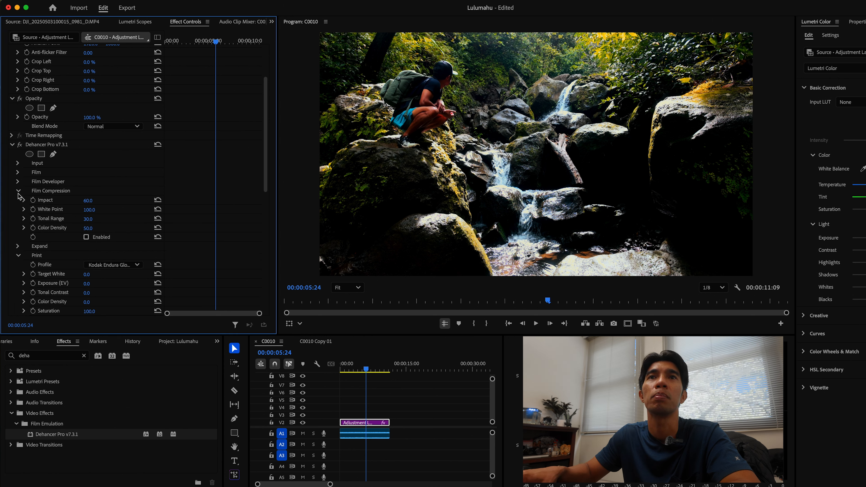
click(18, 192)
click(18, 200)
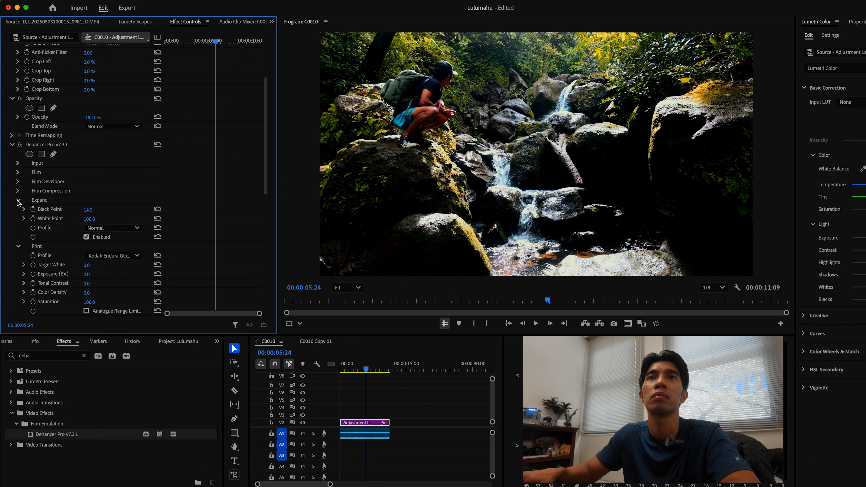
click(100, 211)
click(127, 194)
drag(88, 209, 83, 210)
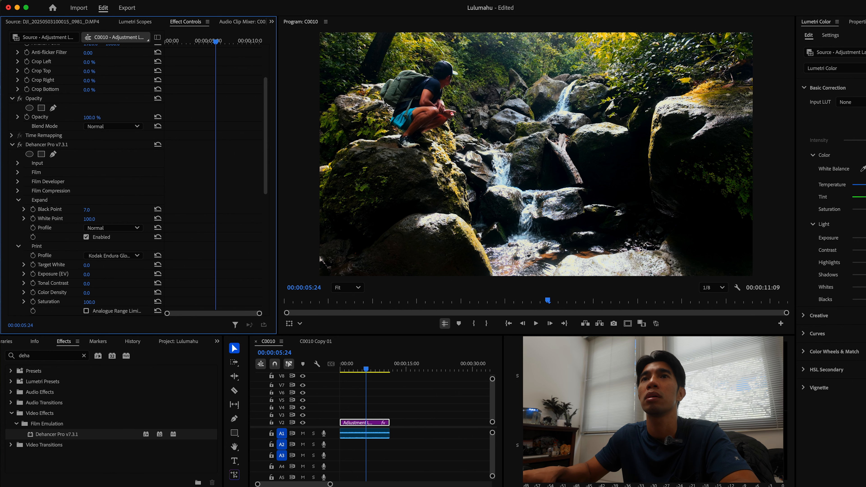
Collapse Expand and Print, open Film Grain, enable it, and set its Profile to 8 mm ISO 50
click(18, 200)
click(19, 209)
click(18, 218)
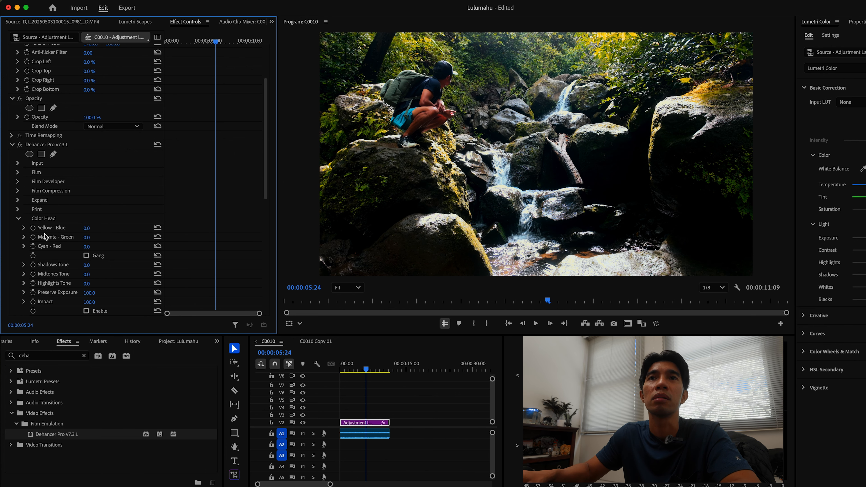
scroll(113, 201, down, 2)
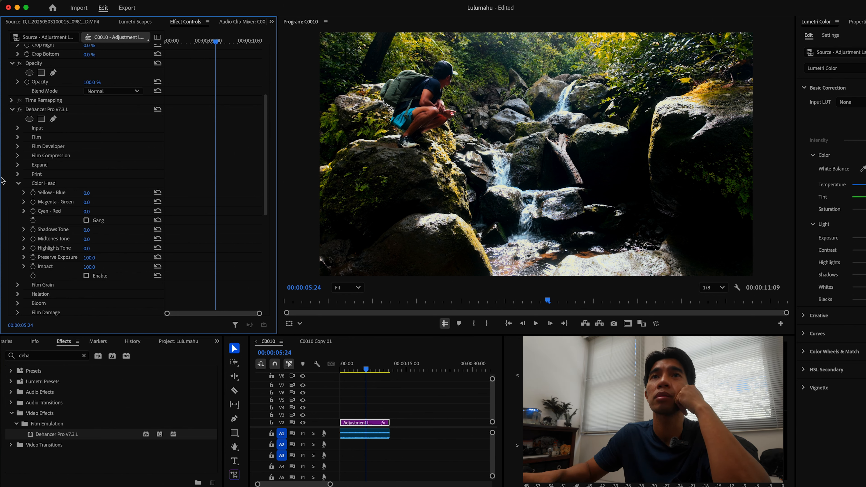
click(19, 184)
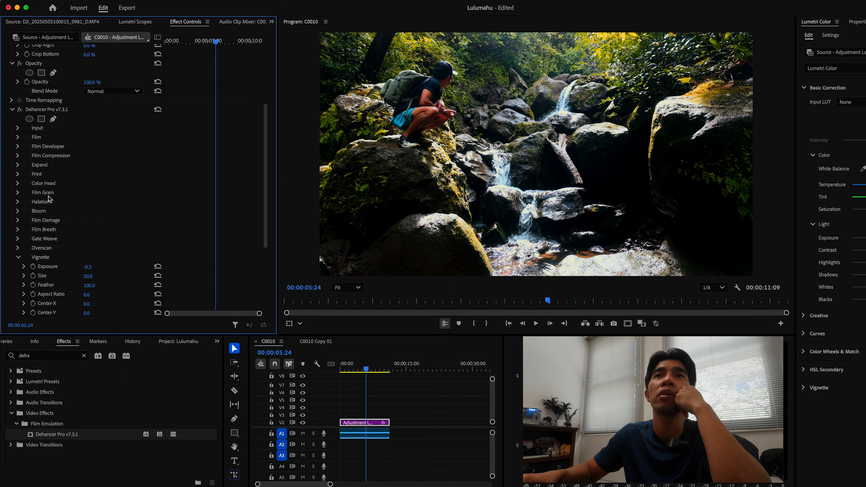
click(19, 193)
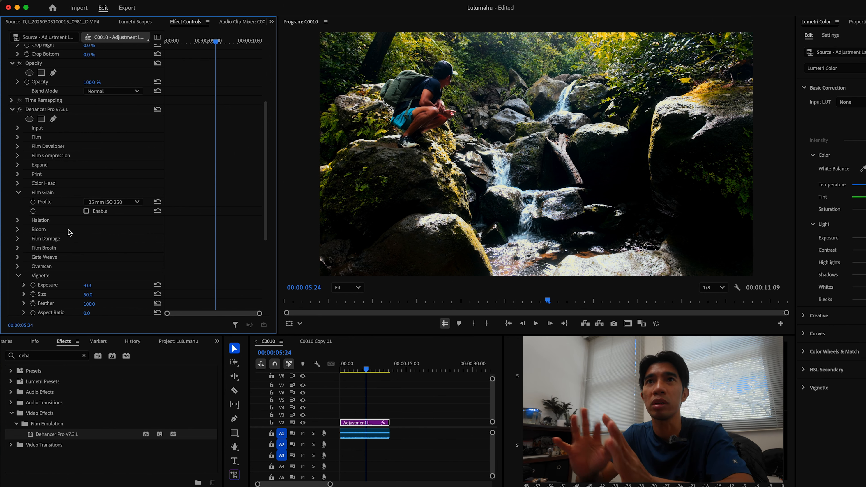
click(118, 203)
click(121, 191)
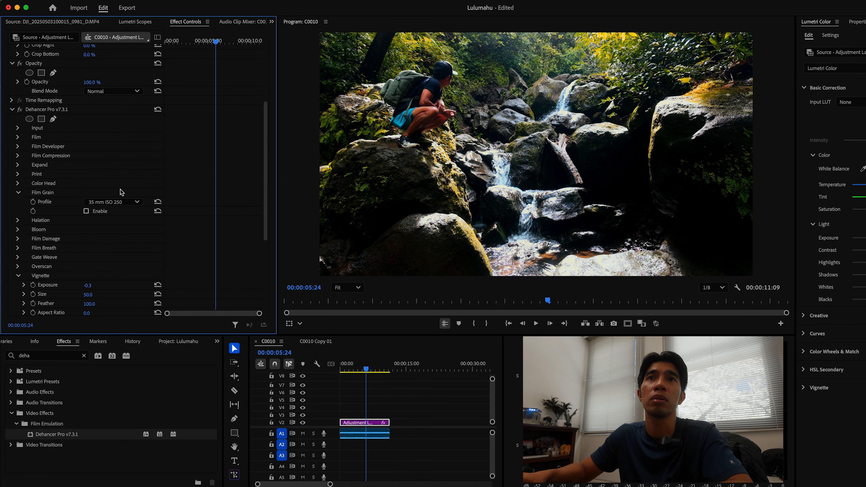
click(87, 212)
click(122, 204)
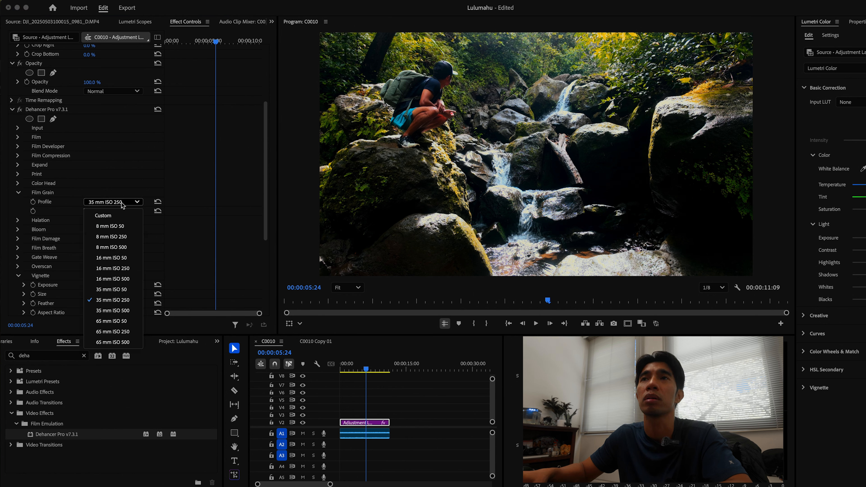
click(116, 226)
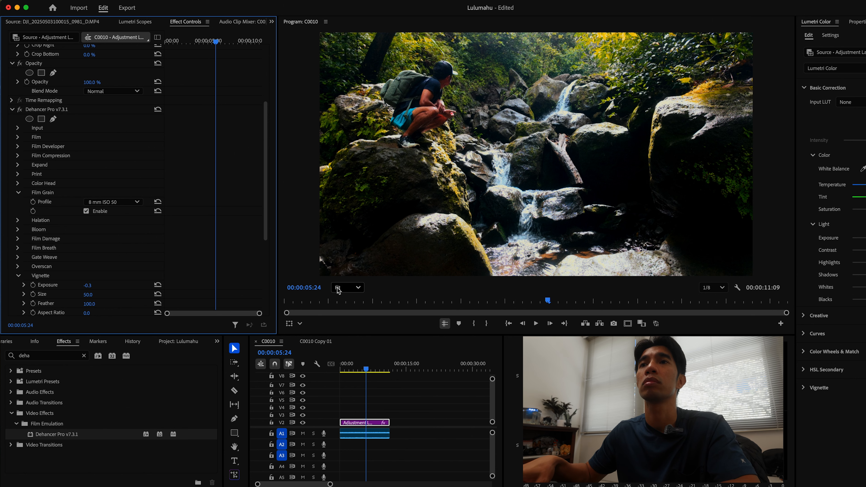
Set the Film Grain Profile to 35 mm ISO 250 while viewing the program at 150%
click(349, 288)
click(347, 338)
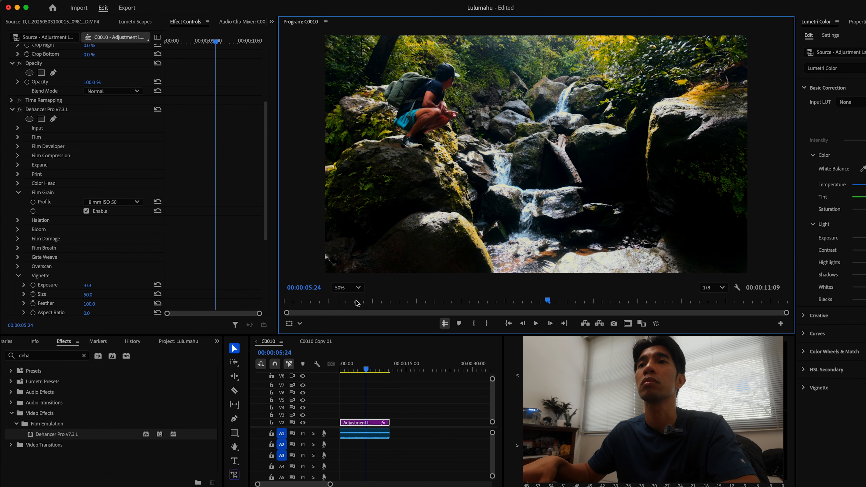
click(347, 288)
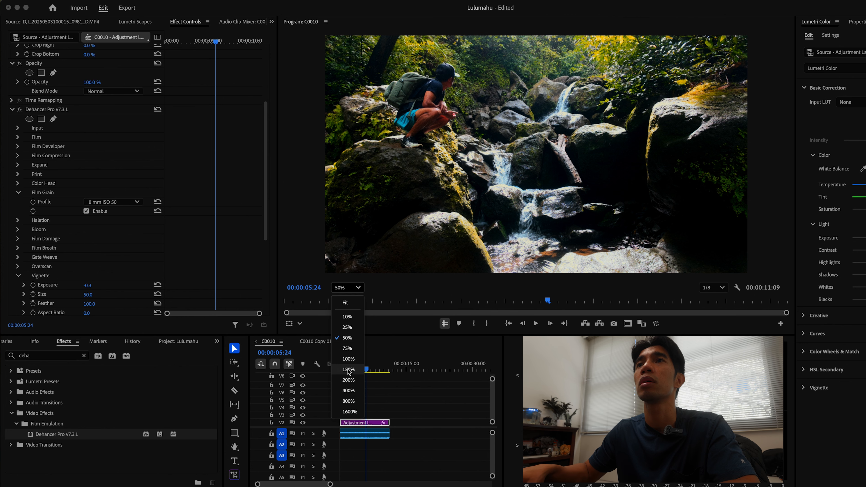
click(348, 369)
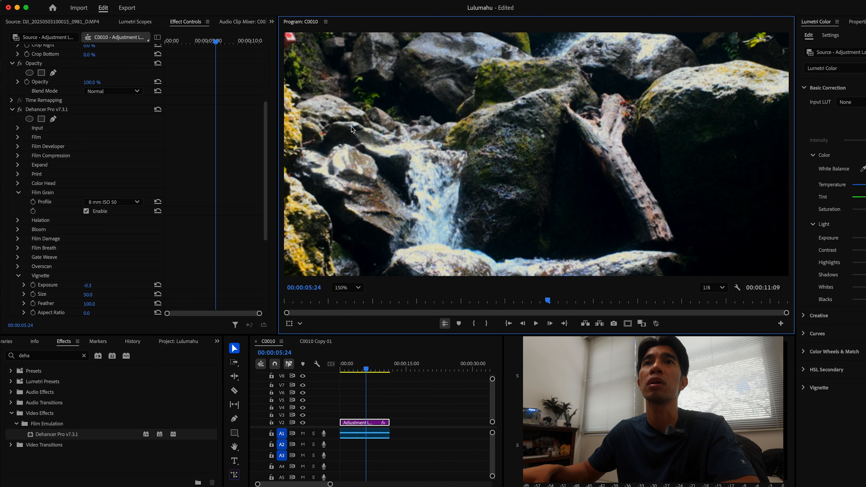
click(138, 201)
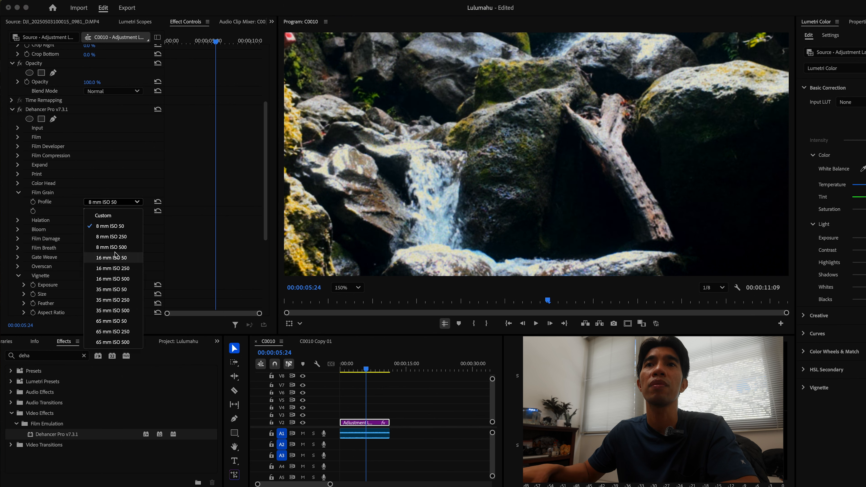
click(109, 300)
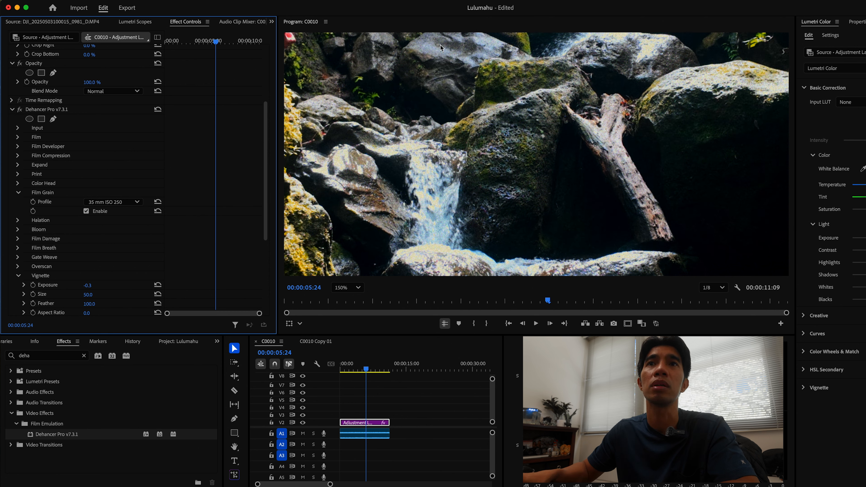
Collapse Film Grain, open the Halation section, and enable it, toggling it off and on to compare
click(111, 202)
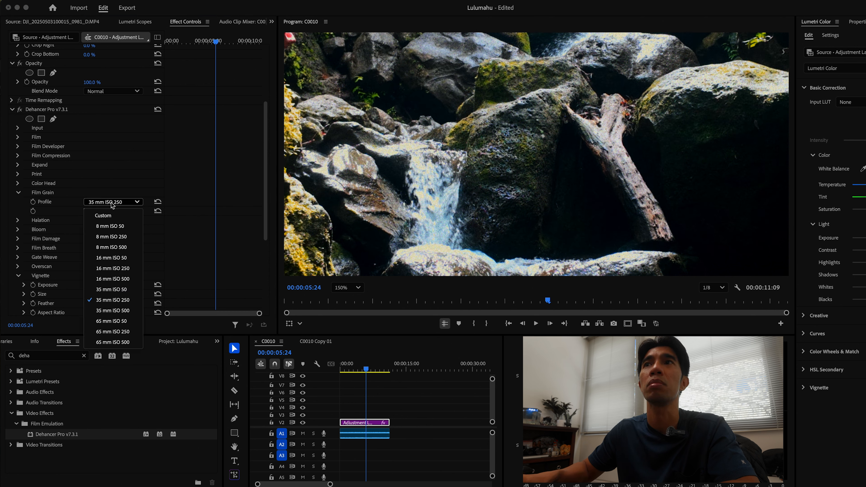
click(102, 212)
click(18, 192)
click(18, 202)
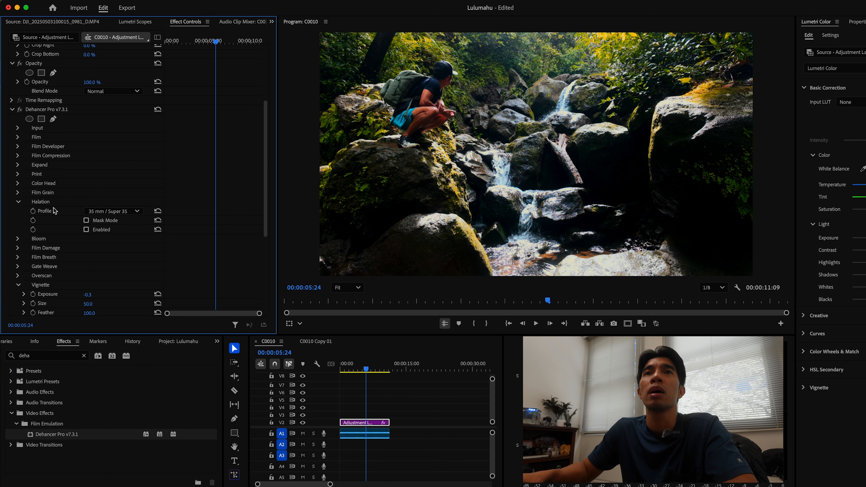
click(86, 230)
click(86, 231)
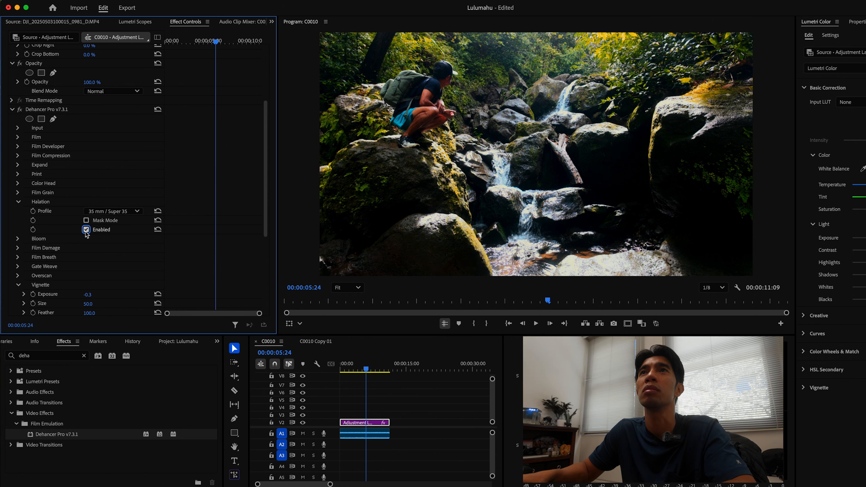
click(86, 231)
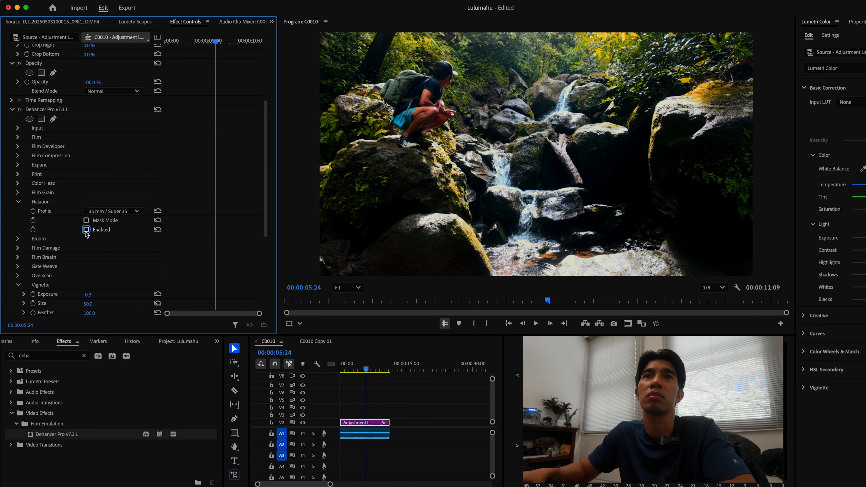
click(86, 230)
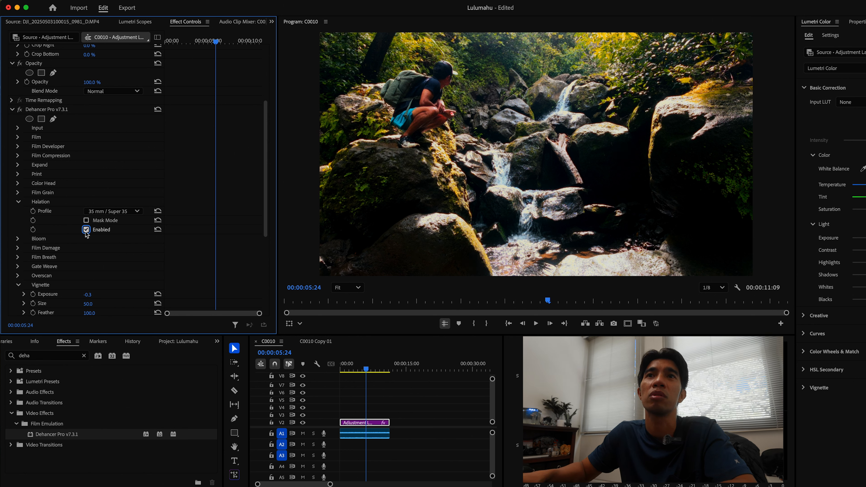
Set the Halation Profile to 8 mm / Super 8 and enable Halation
click(113, 212)
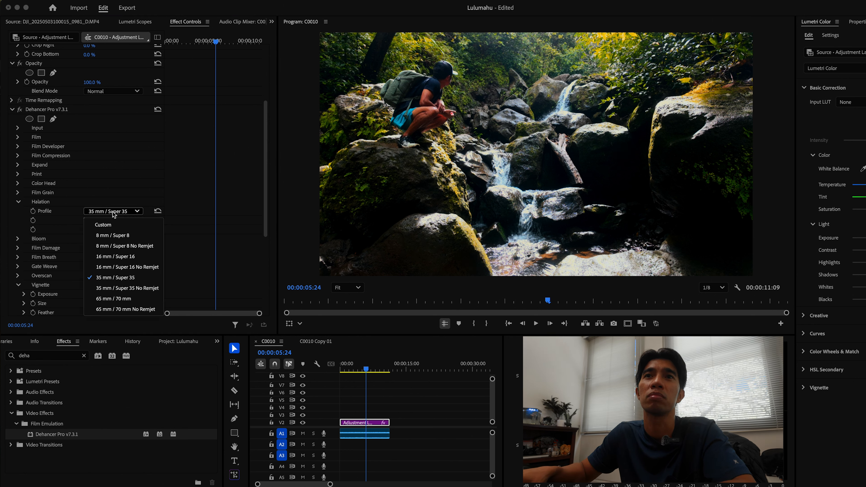
click(116, 280)
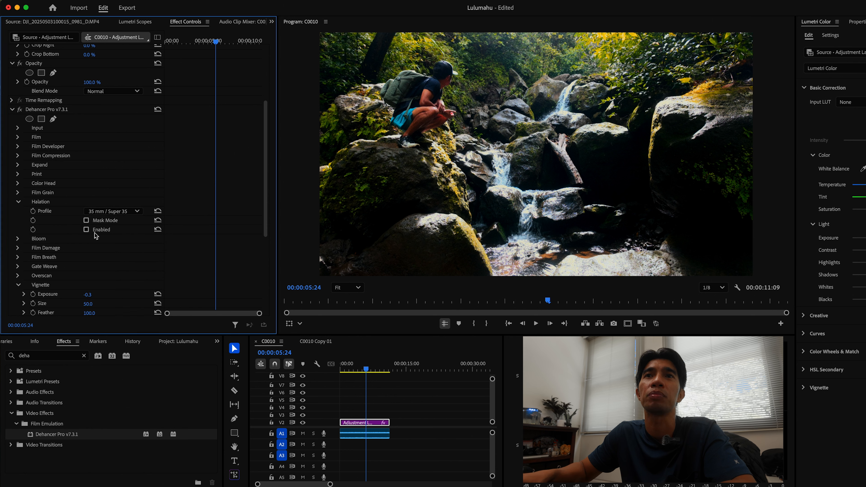
click(111, 212)
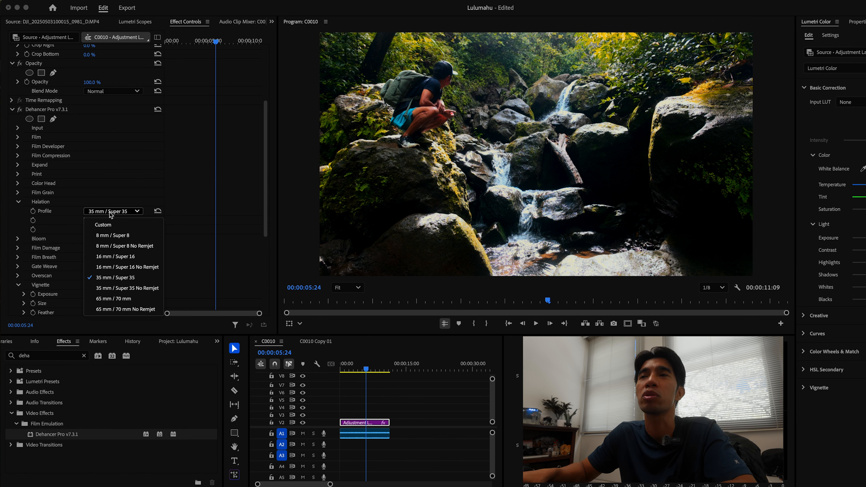
click(111, 236)
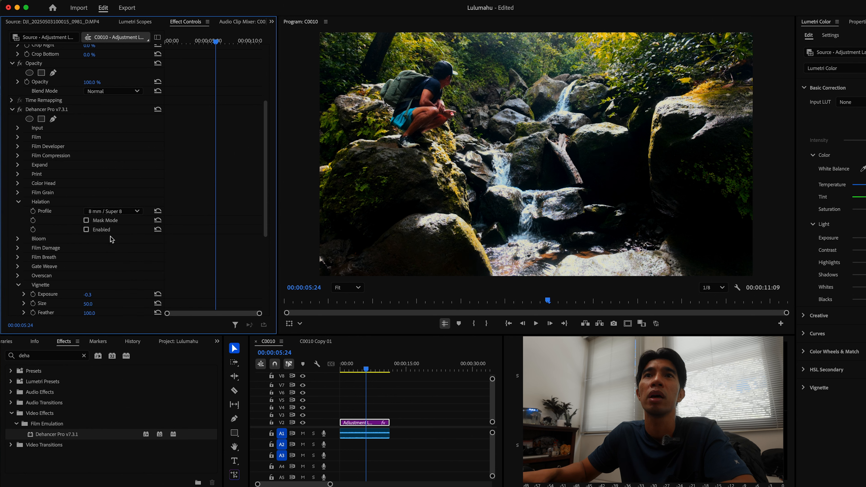
click(86, 229)
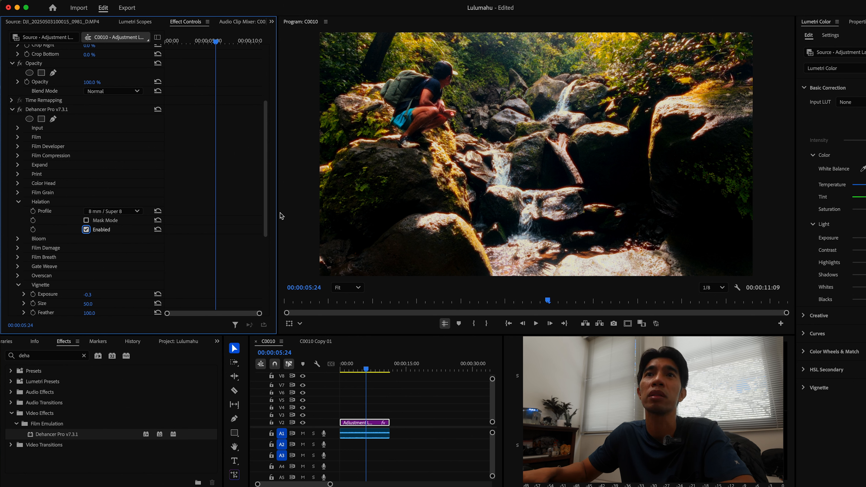
Preview the Halation in Mask Mode at 100% zoom, then turn Mask Mode off and return to Fit
click(86, 221)
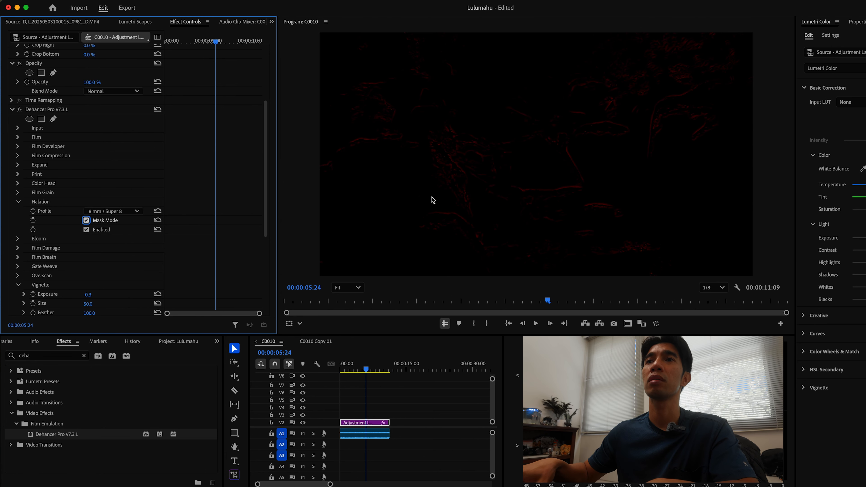
click(357, 288)
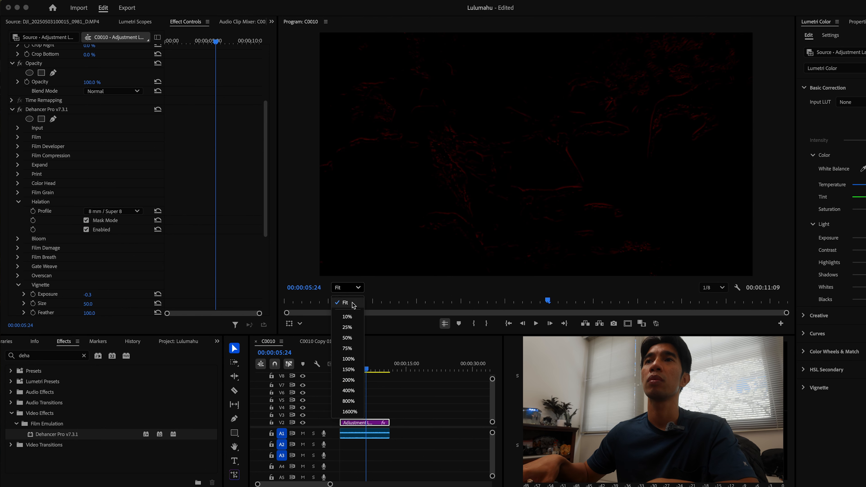
click(348, 358)
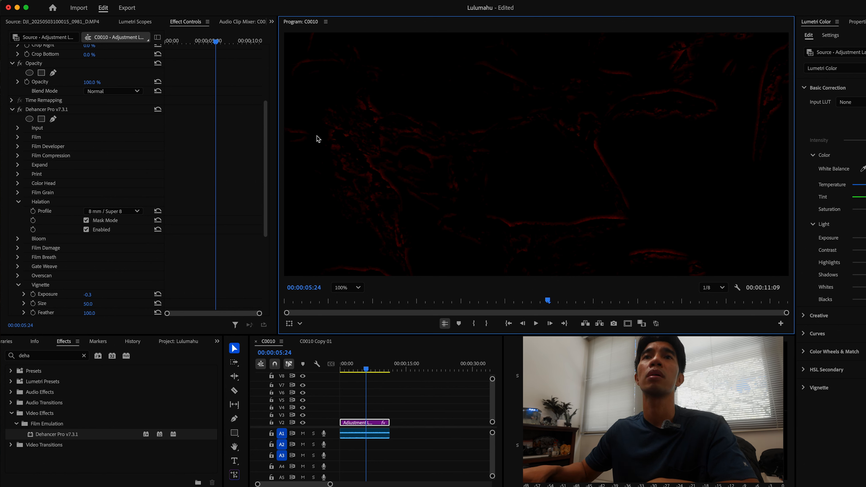
click(87, 221)
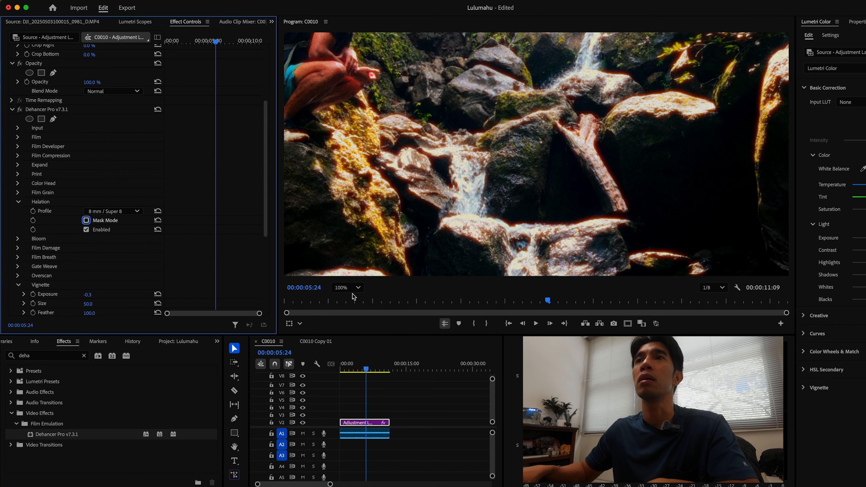
click(348, 288)
click(337, 255)
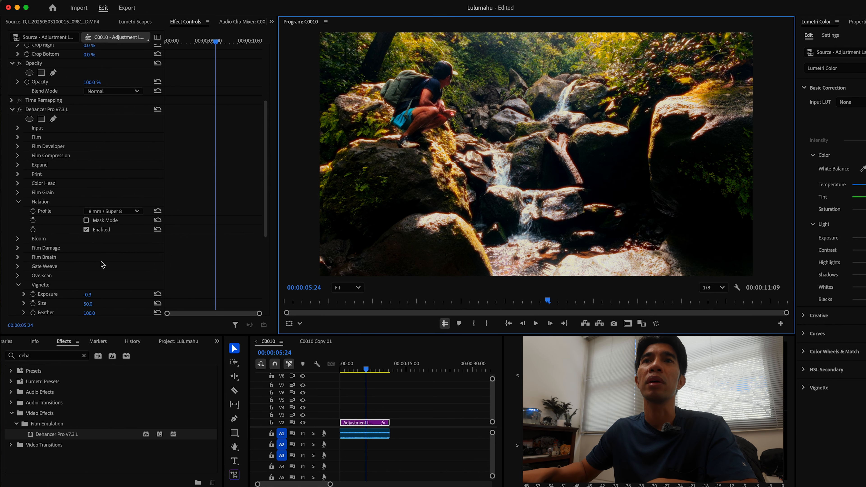
Change the Halation Profile to 65 mm / 70 mm
click(114, 211)
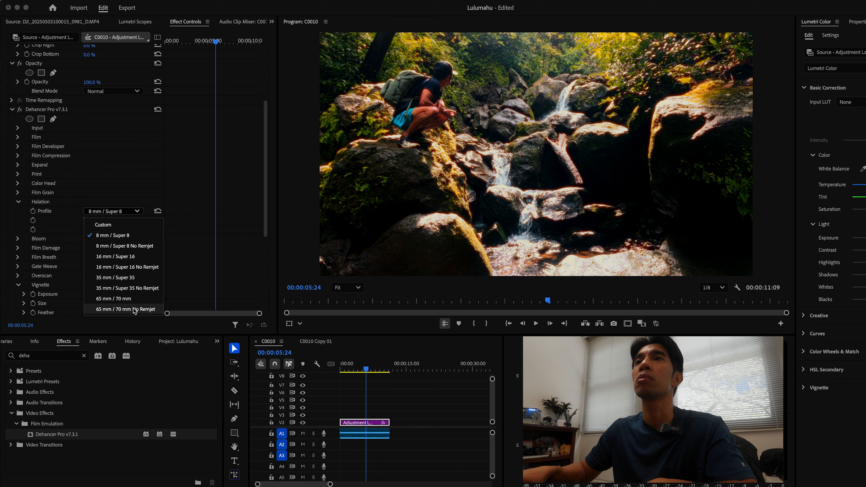
click(120, 298)
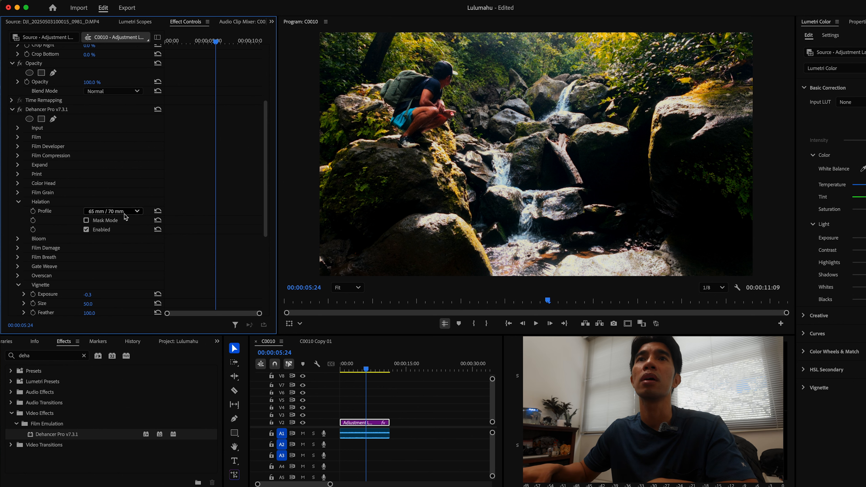
click(138, 210)
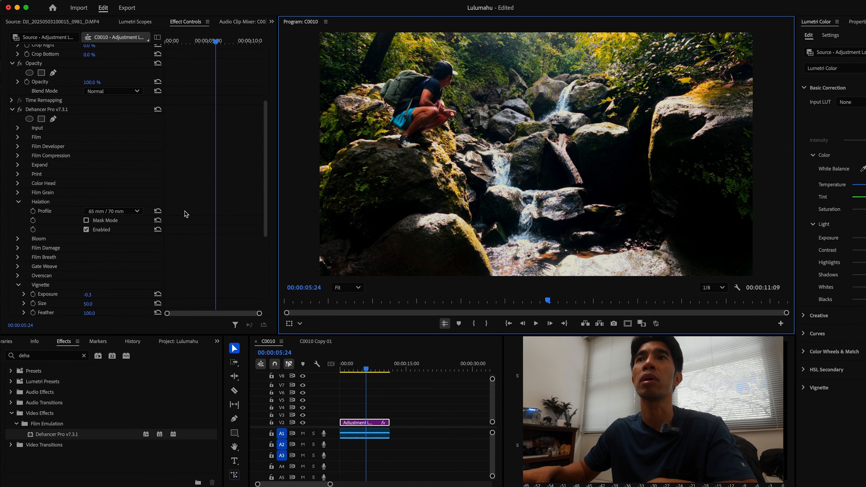
click(117, 213)
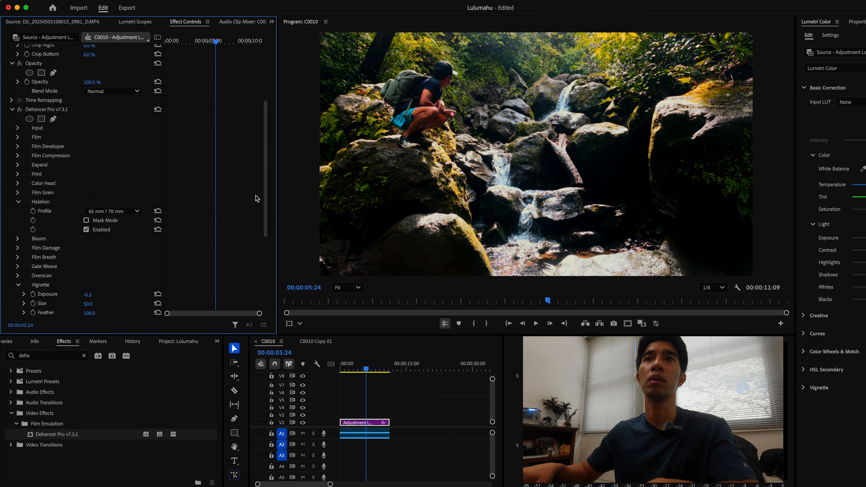
click(103, 213)
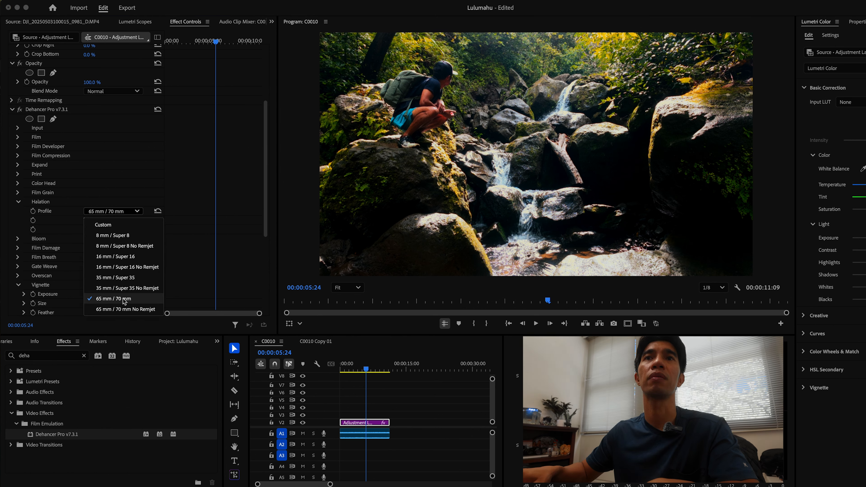
click(99, 294)
Collapse Halation, open the Bloom section, and enable Bloom
click(18, 201)
click(18, 211)
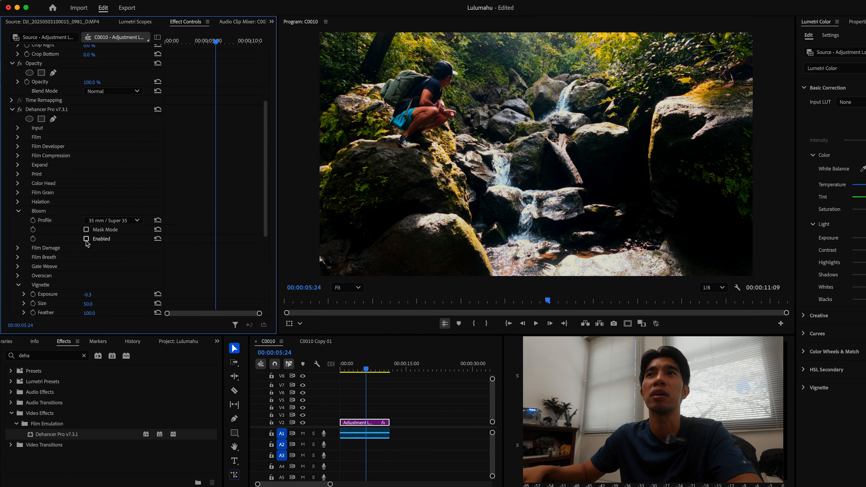
click(86, 240)
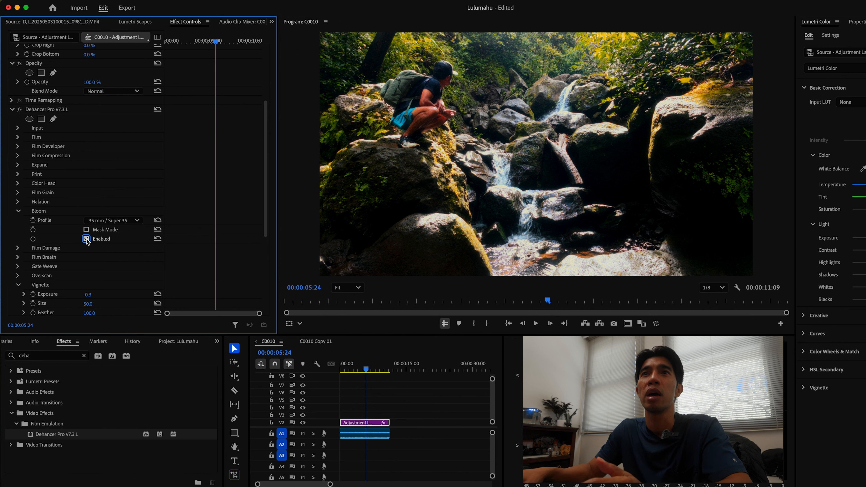
scroll(87, 242, down, 1)
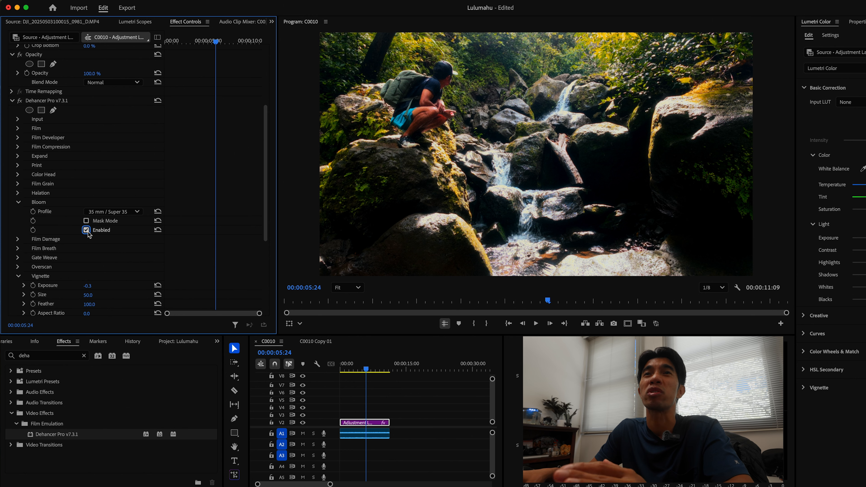
scroll(117, 177, down, 4)
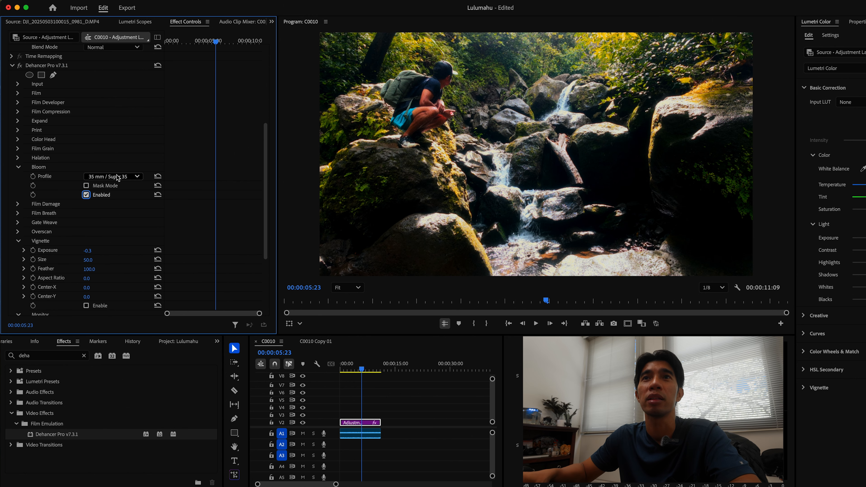
Check Bloom in Mask Mode, turn Mask Mode off, and set the Bloom Profile to 8 mm / Super 8
click(117, 178)
click(129, 162)
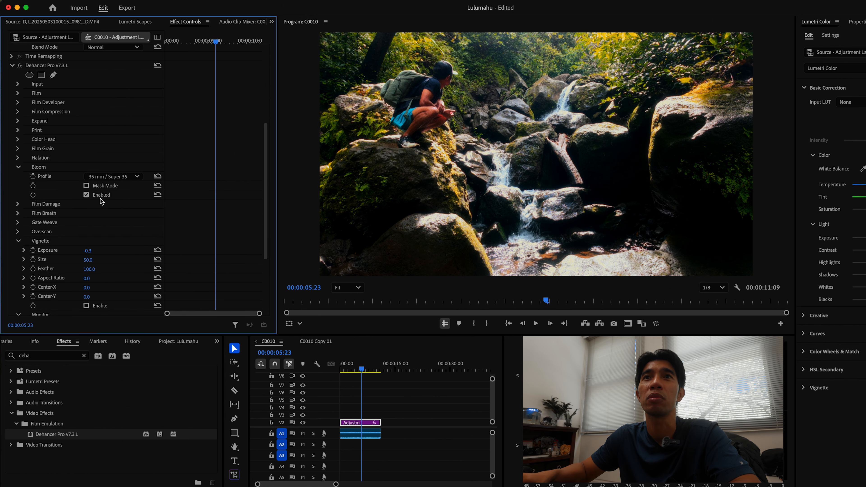
click(87, 185)
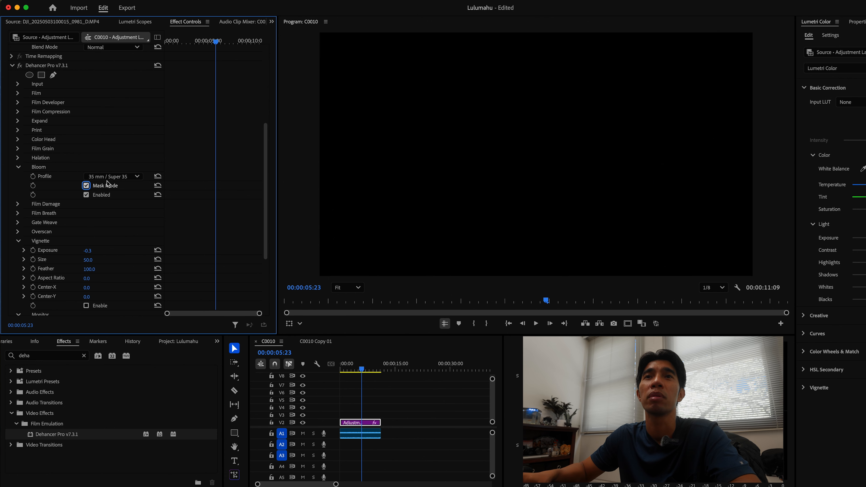
click(111, 177)
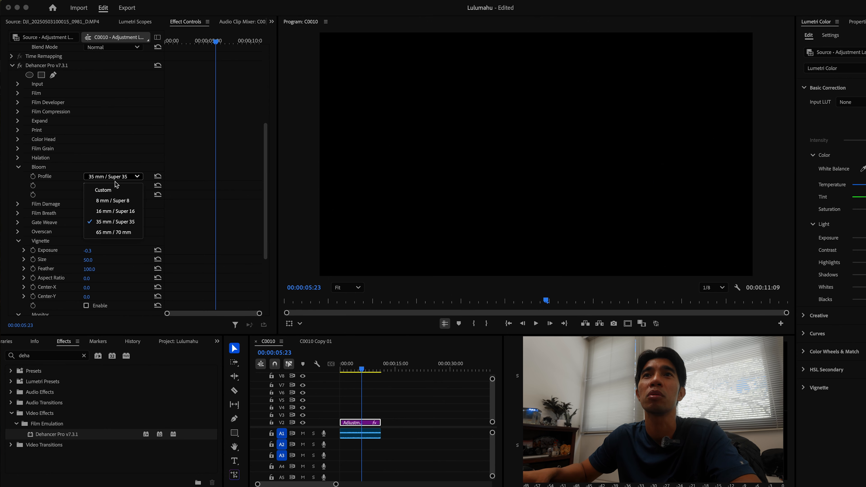
click(80, 194)
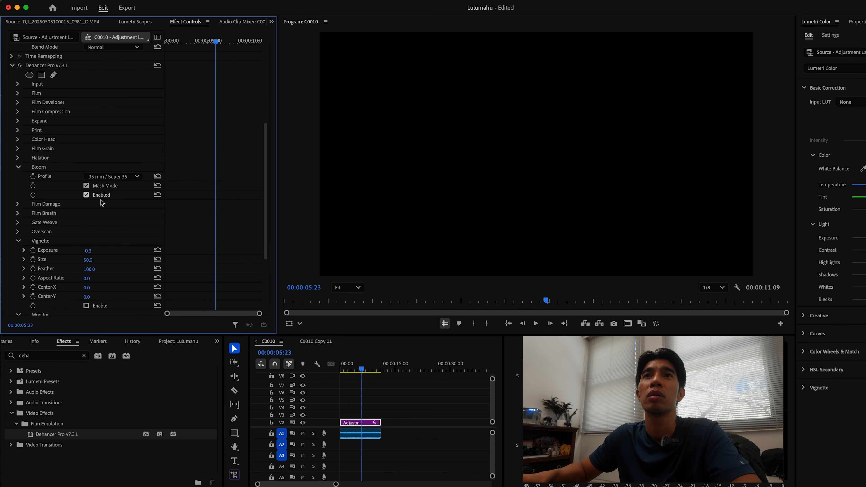
click(87, 186)
click(125, 177)
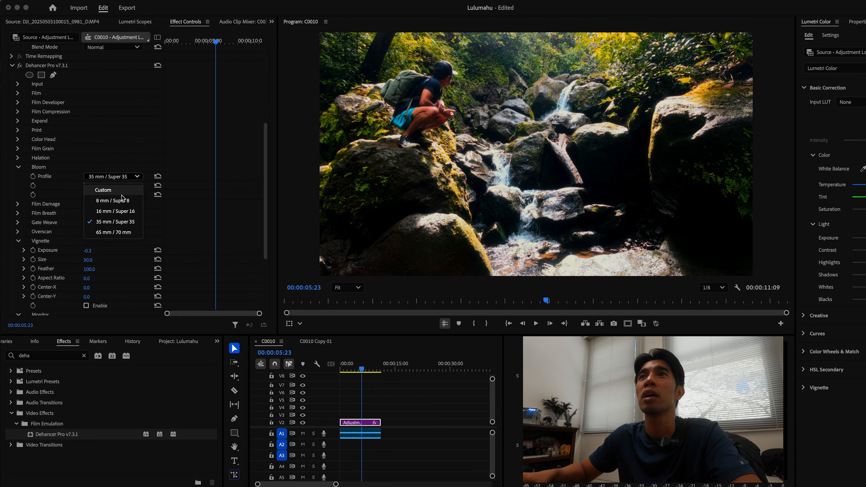
click(123, 201)
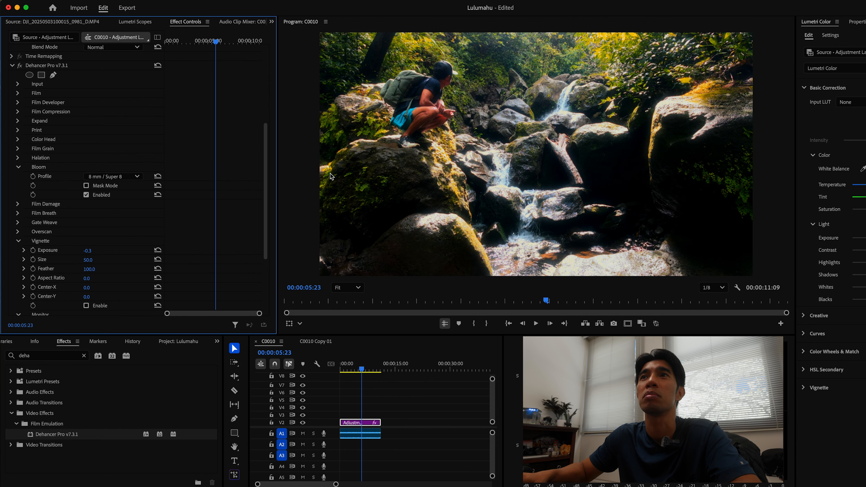
Preview the Bloom in Mask Mode at 150% zoom, then return the viewer to Fit and turn Mask Mode off
click(122, 177)
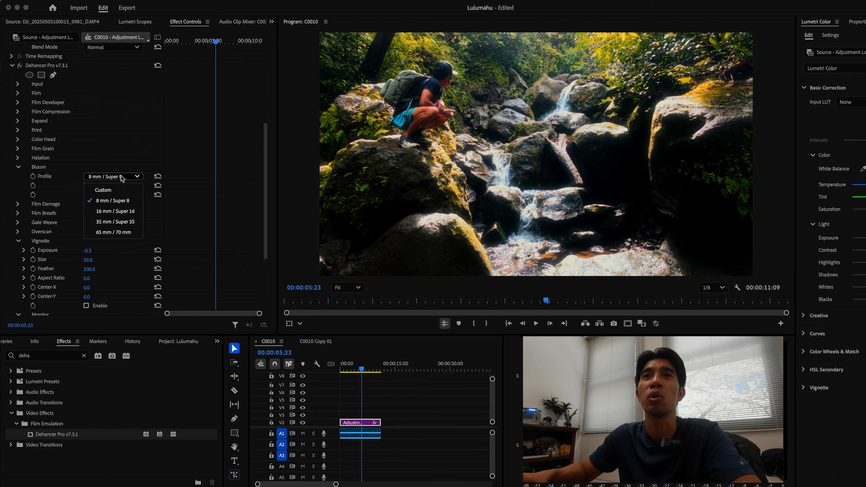
click(103, 199)
click(86, 186)
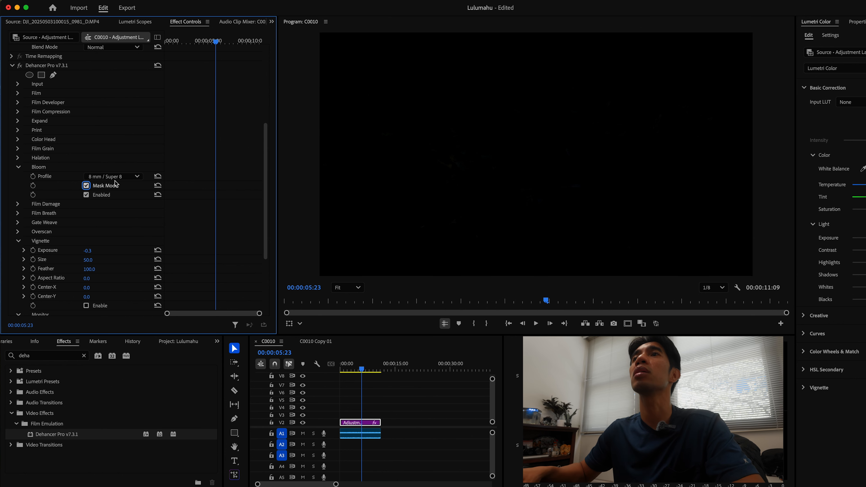
scroll(483, 160, down, 5)
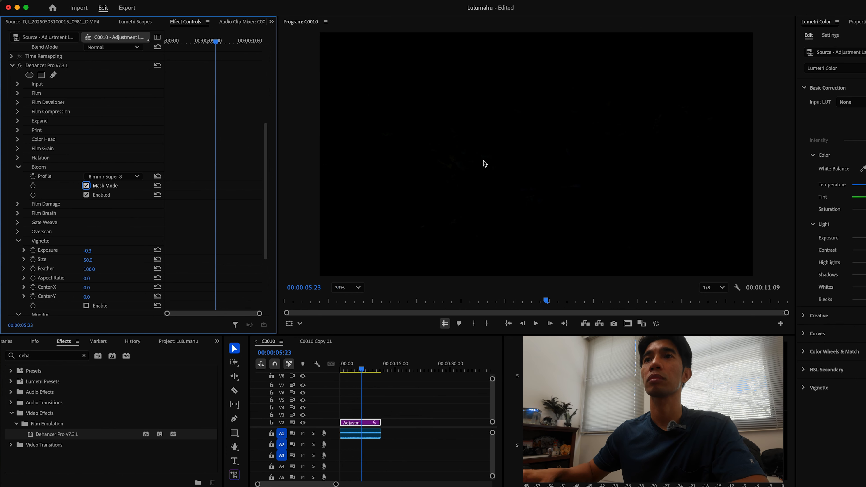
click(347, 287)
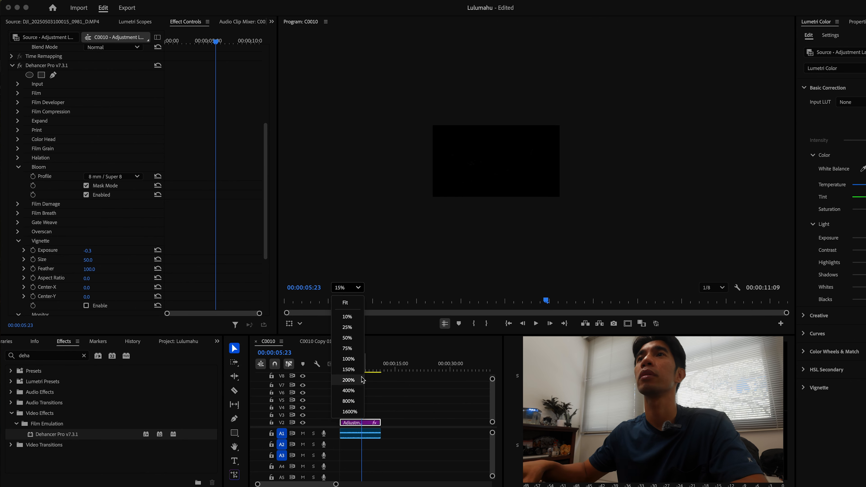
click(347, 370)
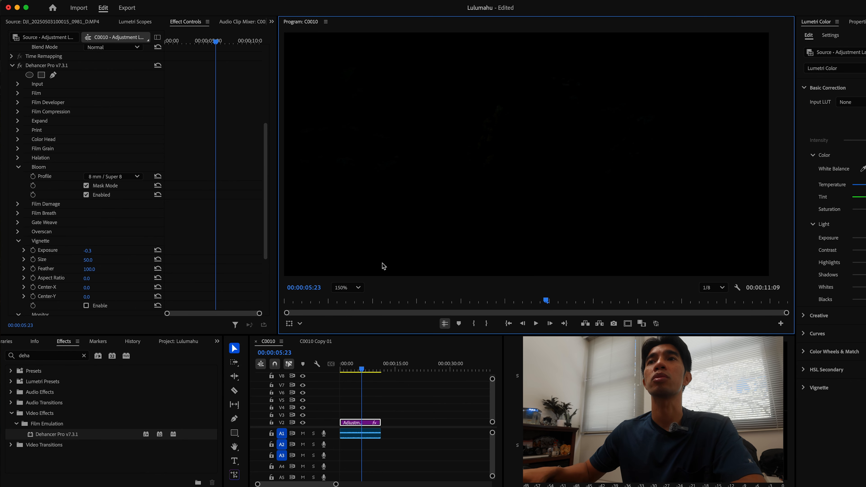
click(336, 290)
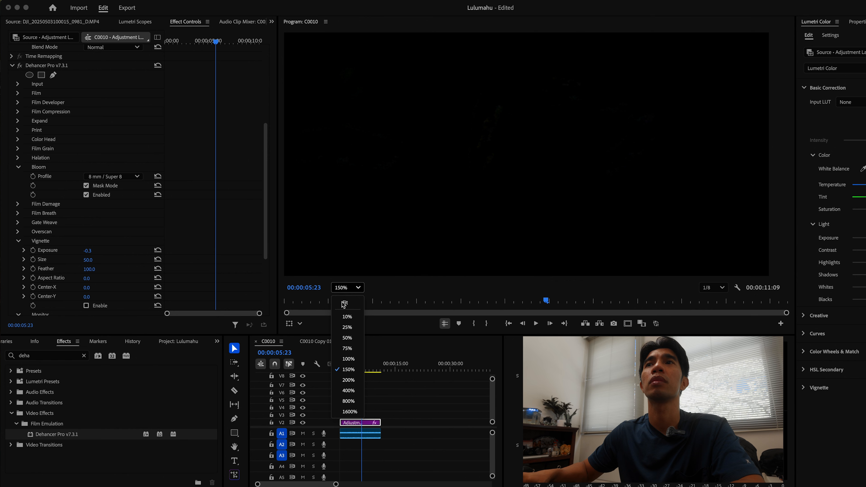
click(343, 306)
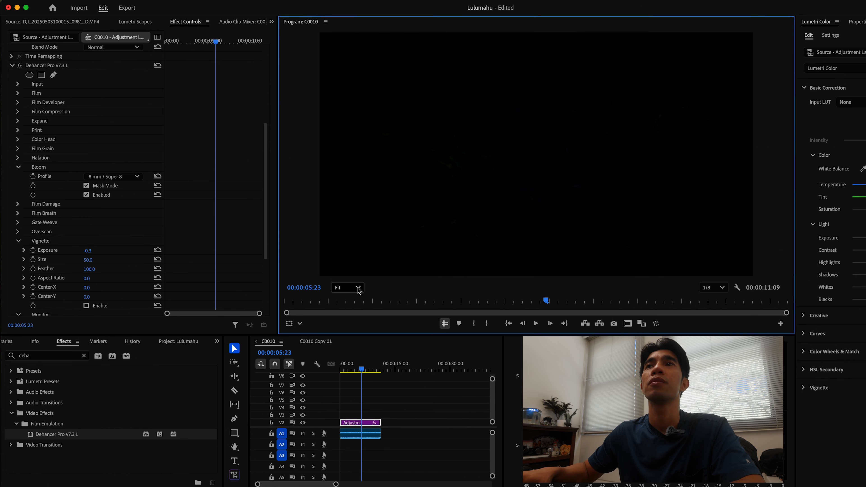
click(89, 186)
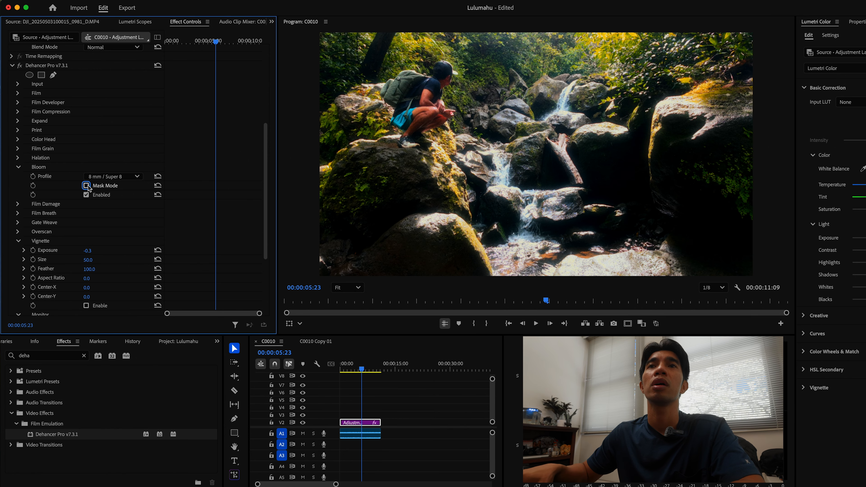
Change the Bloom Profile to 65 mm / 70 mm
click(112, 179)
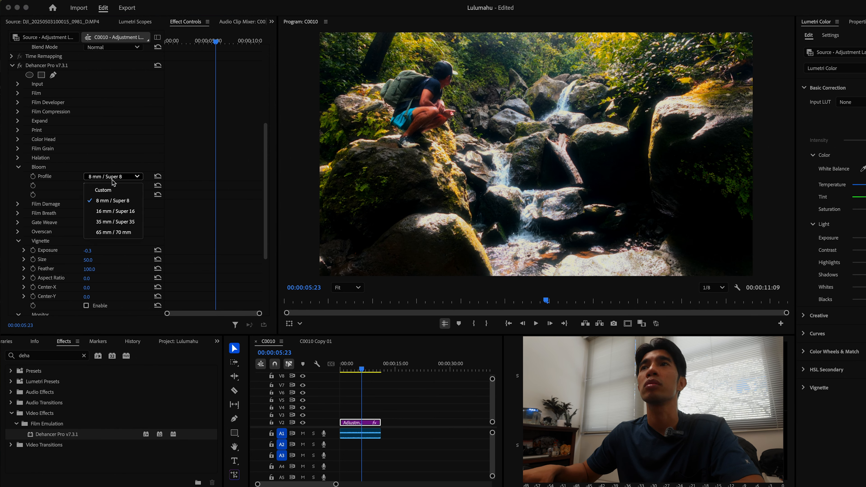
click(114, 232)
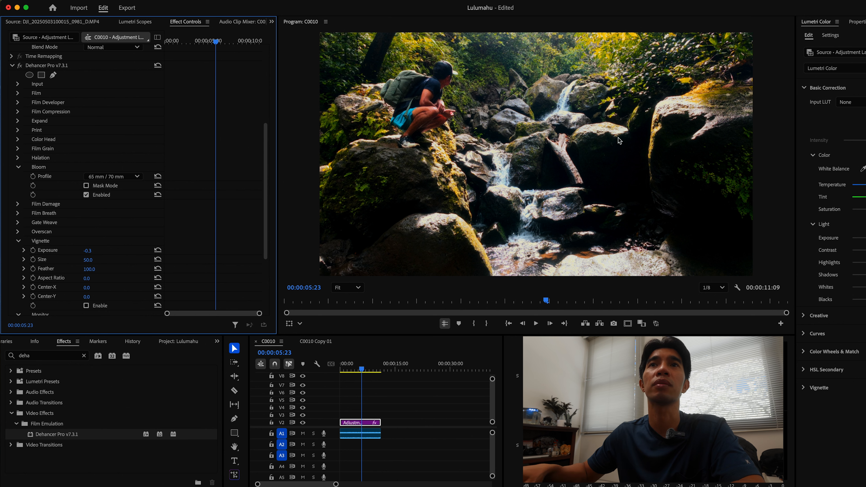
click(106, 179)
click(365, 158)
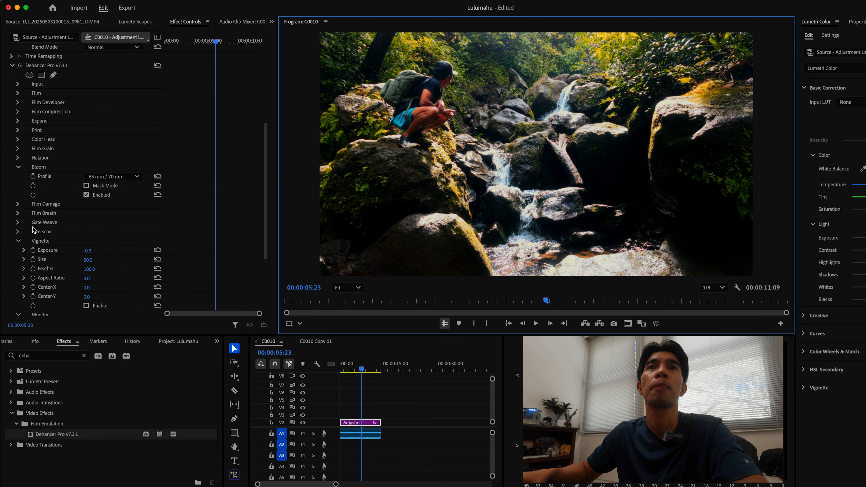
Open the Film Damage section and inspect its effect on the frame at 150% and 200% zoom
click(46, 204)
click(354, 290)
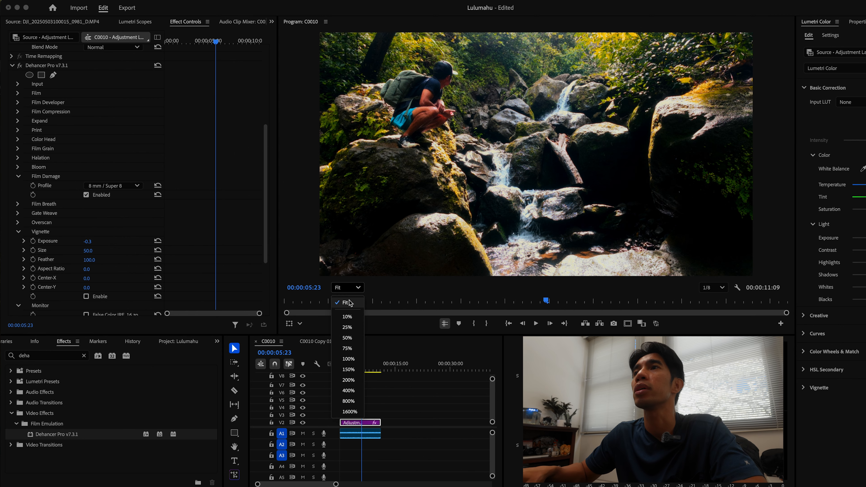
click(348, 317)
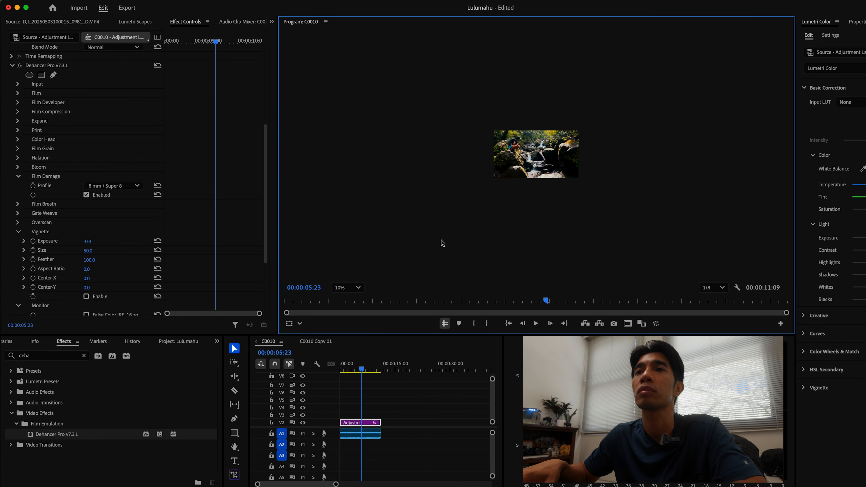
click(348, 288)
click(349, 372)
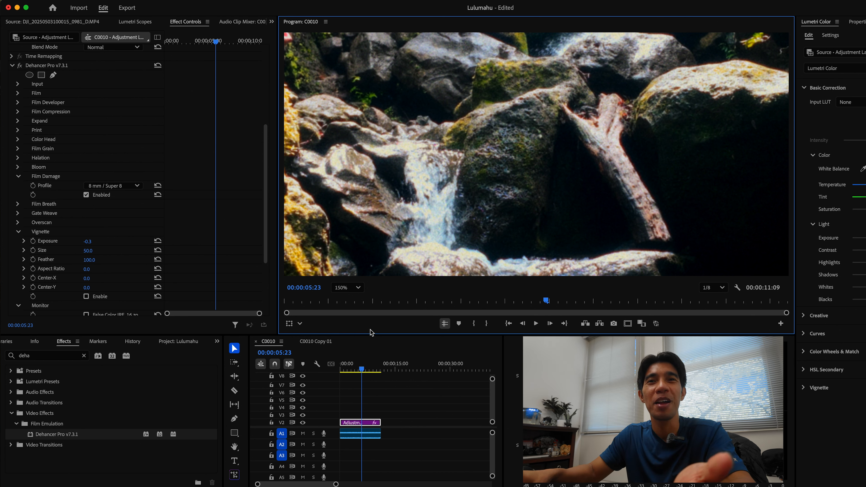
click(341, 288)
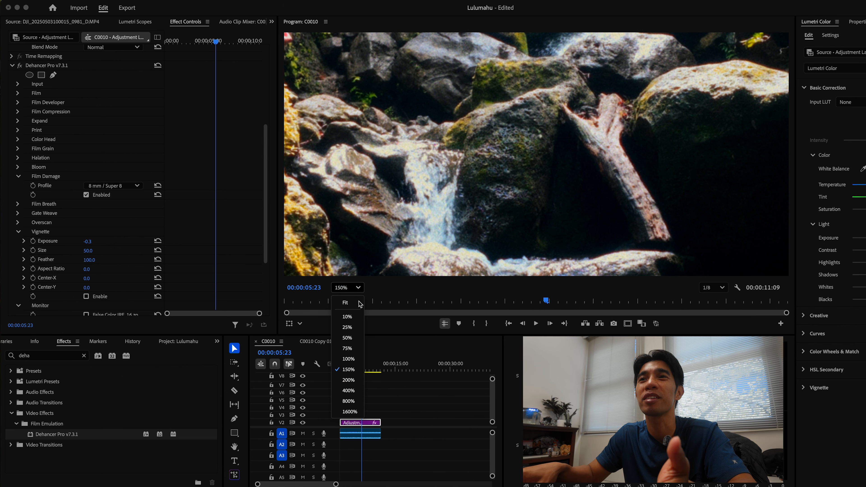
click(348, 380)
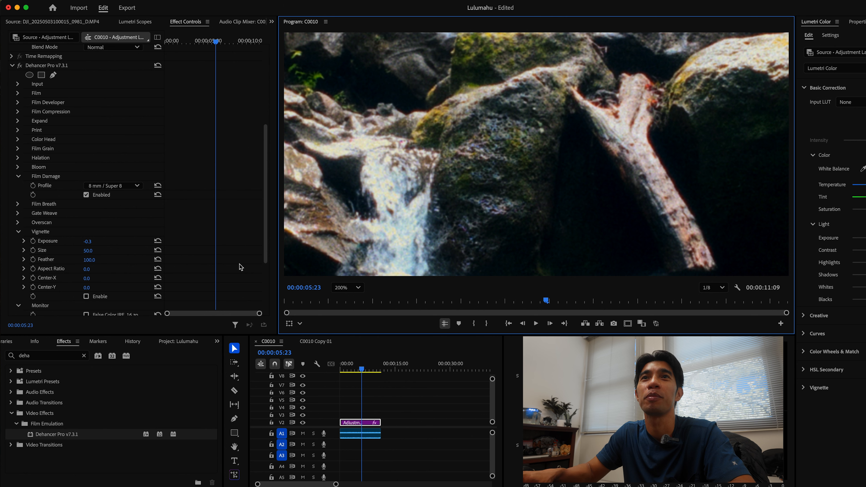
click(86, 196)
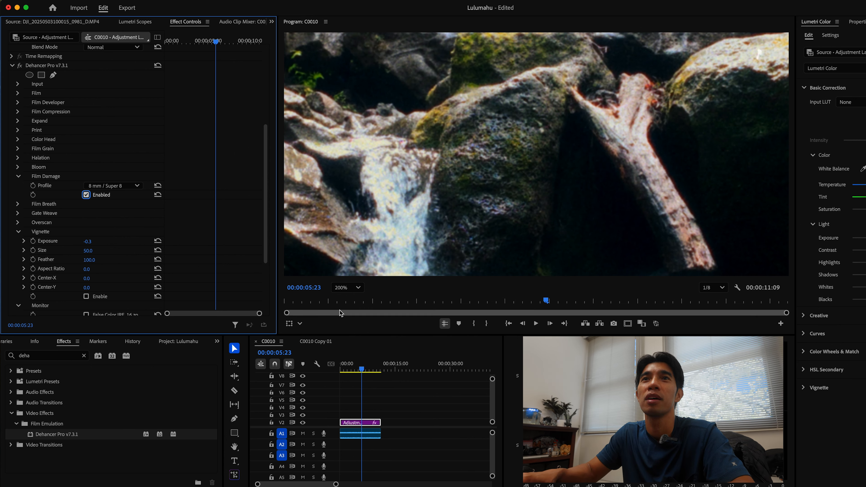
Return the viewer to Fit, set the Film Damage Profile to 65 mm / 70 mm, and disable Film Damage
click(347, 287)
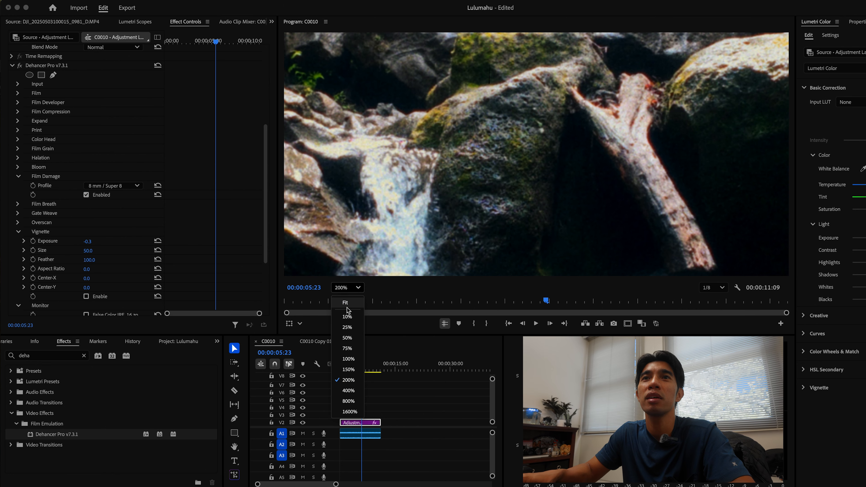
click(347, 301)
click(122, 187)
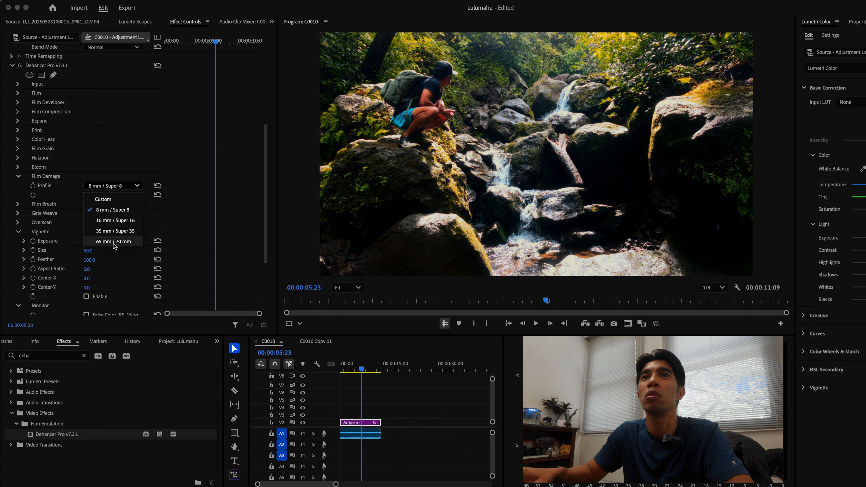
click(114, 245)
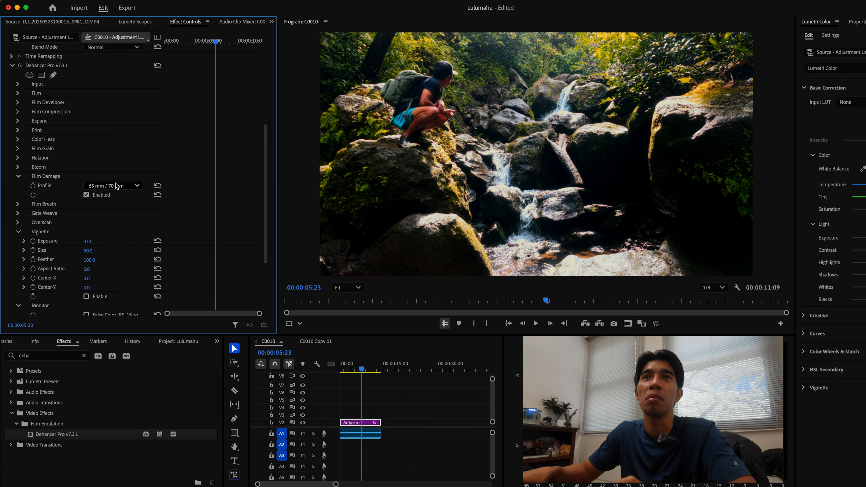
click(93, 196)
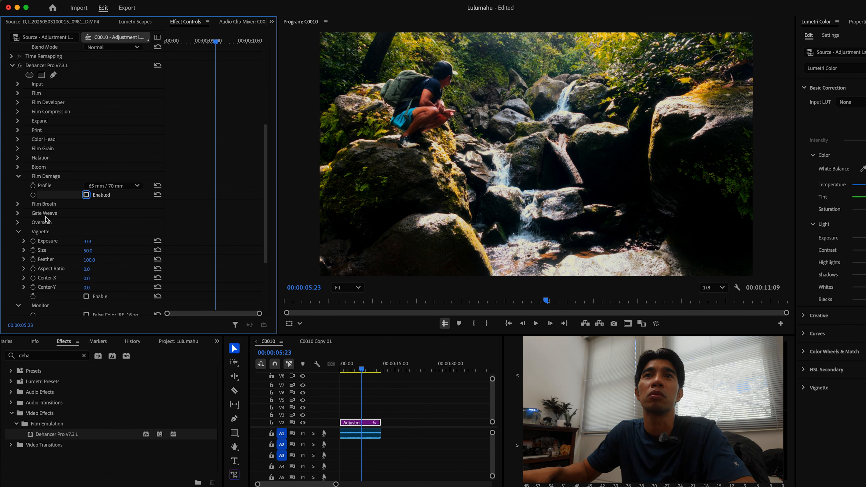
click(19, 177)
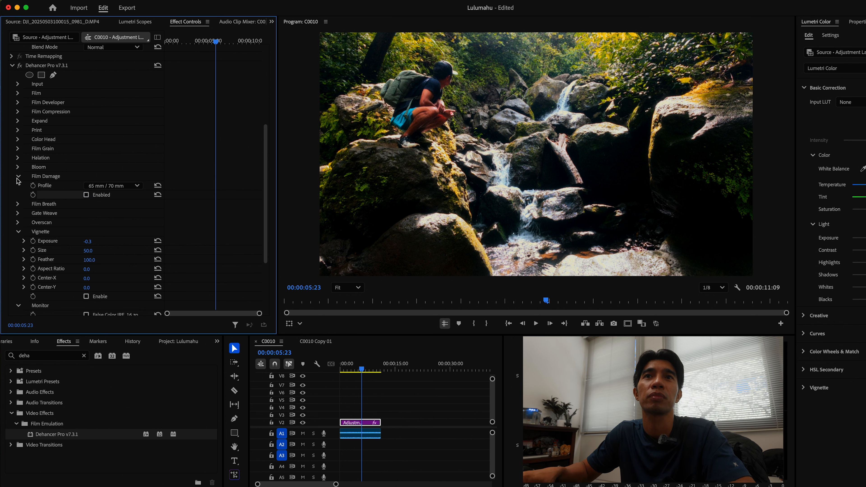
Open the Film Breath section, disable Film Breath, and collapse the section
click(16, 186)
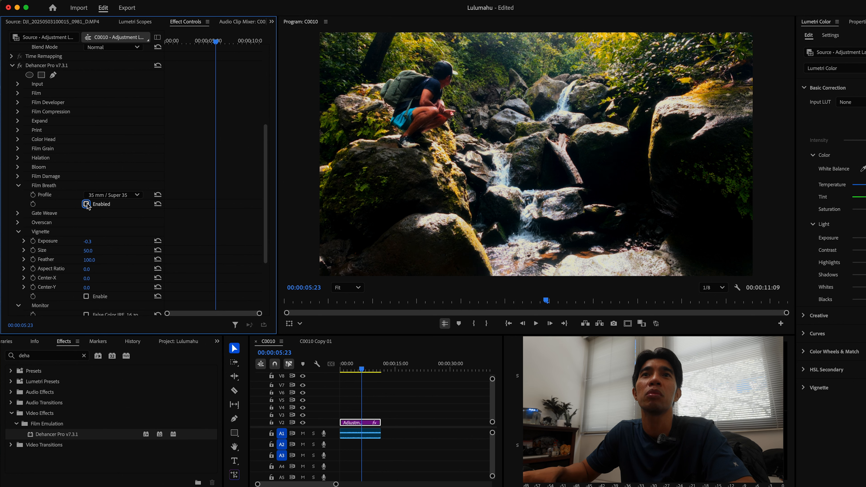
click(18, 186)
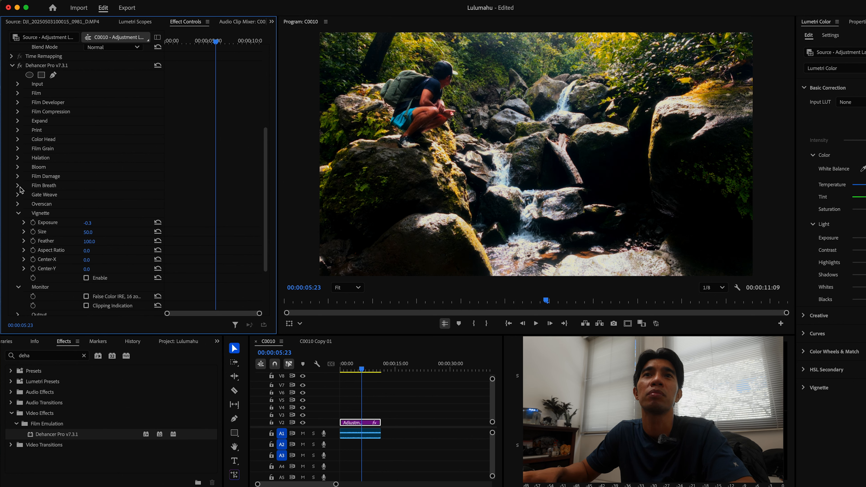
click(17, 186)
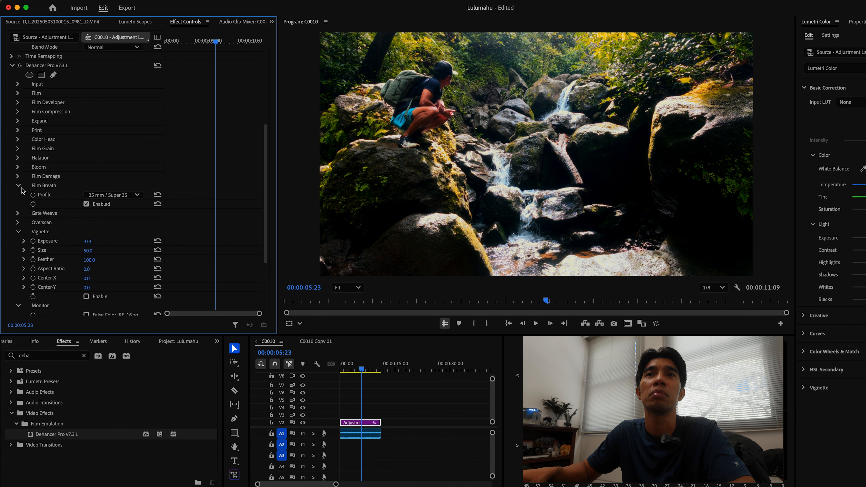
click(18, 213)
click(18, 213)
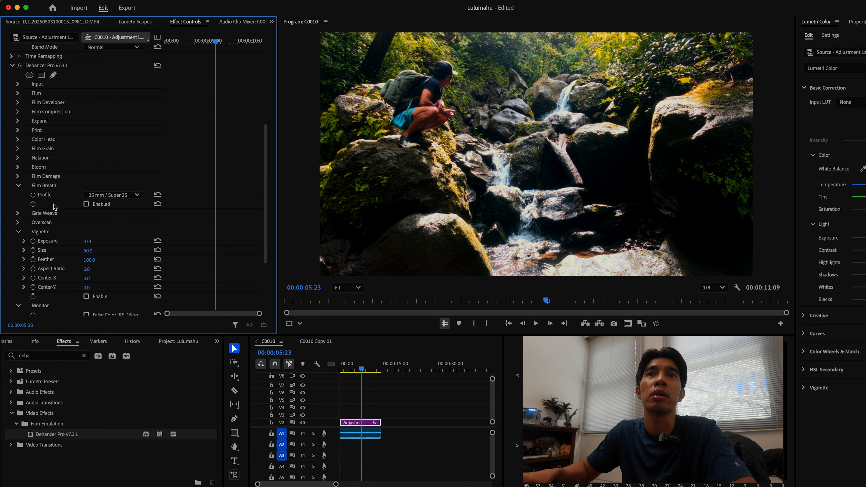
click(17, 186)
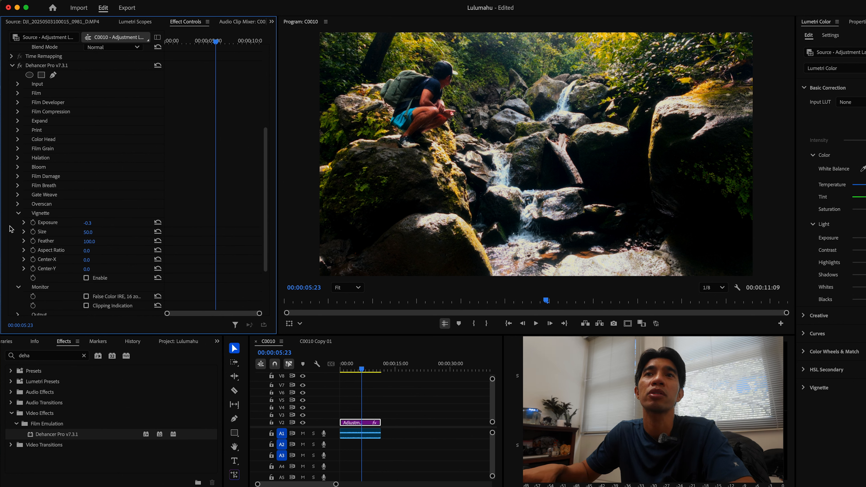
Compare the image with the Vignette enabled and disabled, then collapse the Vignette and Monitor sections
click(86, 278)
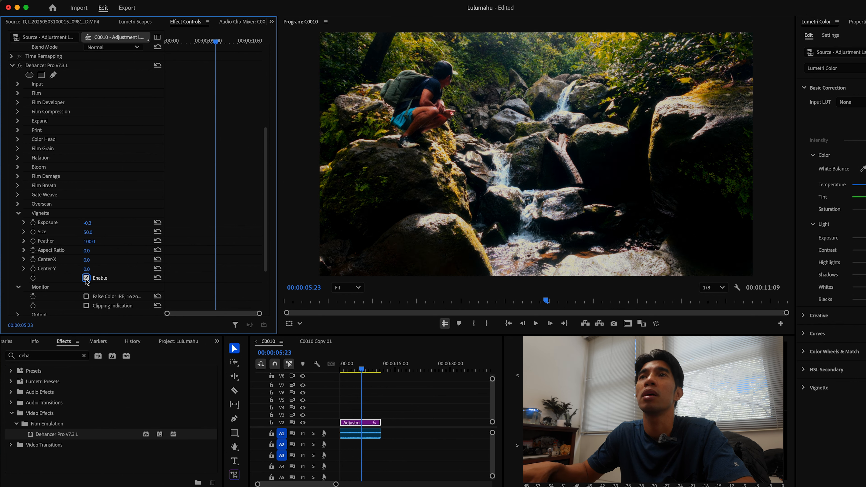
click(86, 278)
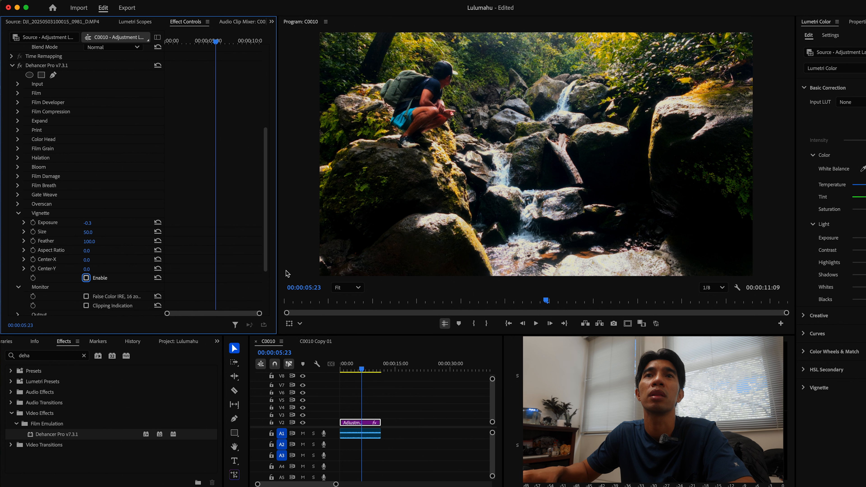
click(18, 213)
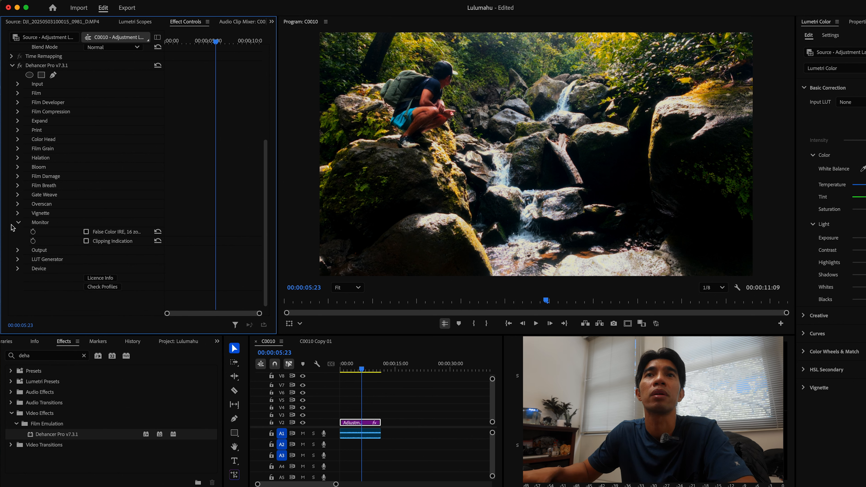
click(19, 223)
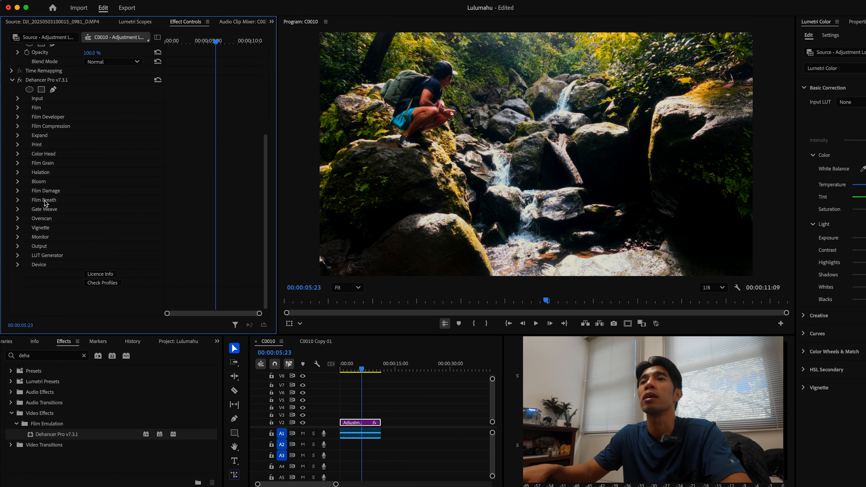
Render the sequence effects from In to Out
scroll(66, 212, up, 3)
scroll(67, 213, up, 2)
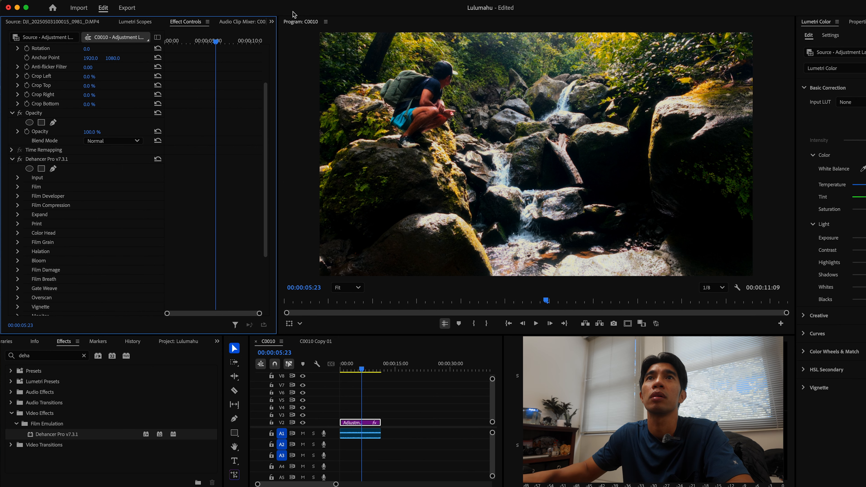
click(113, 2)
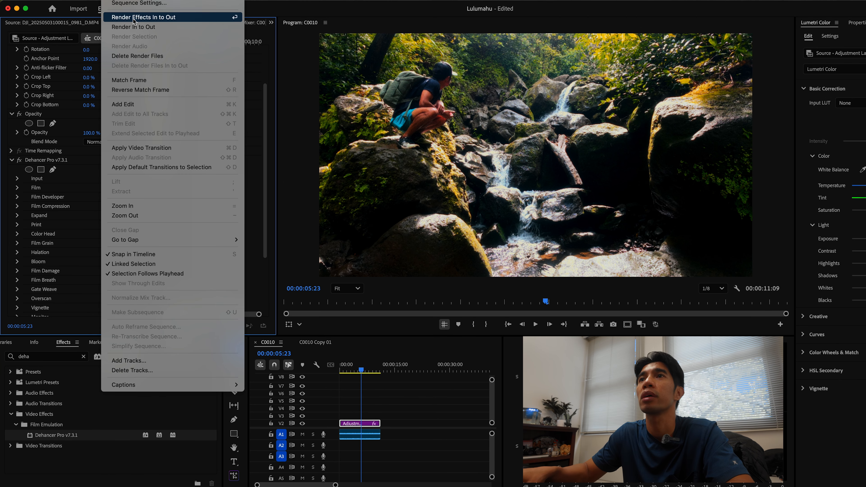